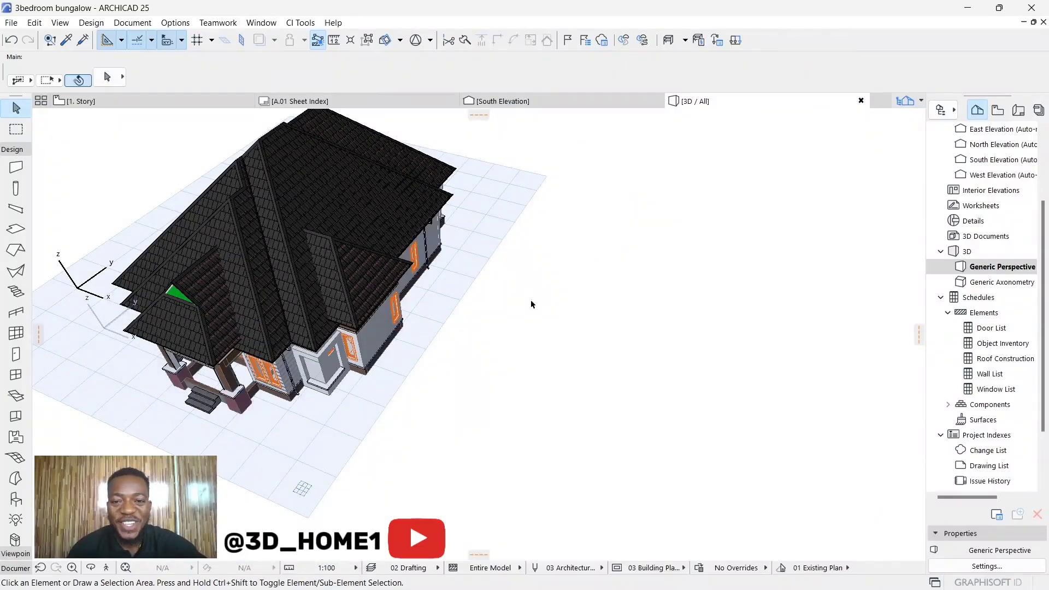
- Orbit and zoom around the bungalow's existing roof to inspect its ridge line
shift+middle_drag(530, 304, 330, 248)
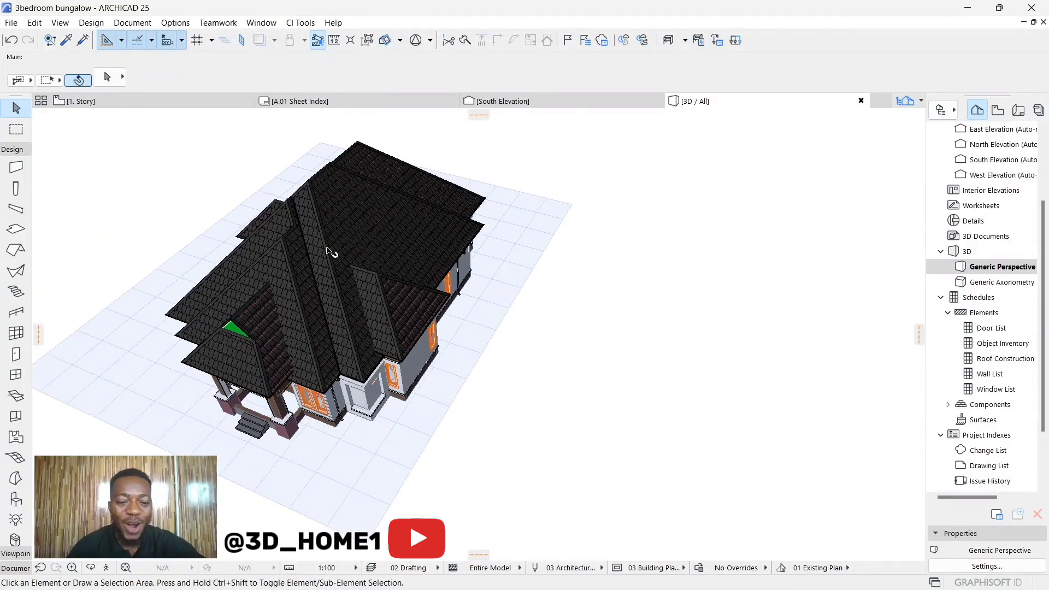
scroll(309, 248, up, 3)
scroll(309, 249, up, 2)
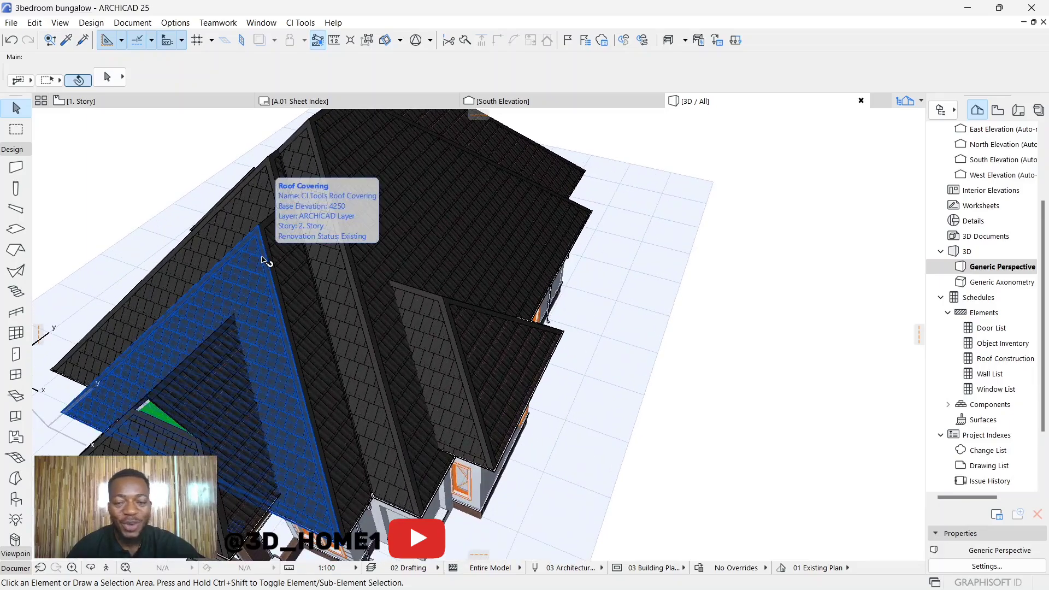
scroll(276, 241, up, 5)
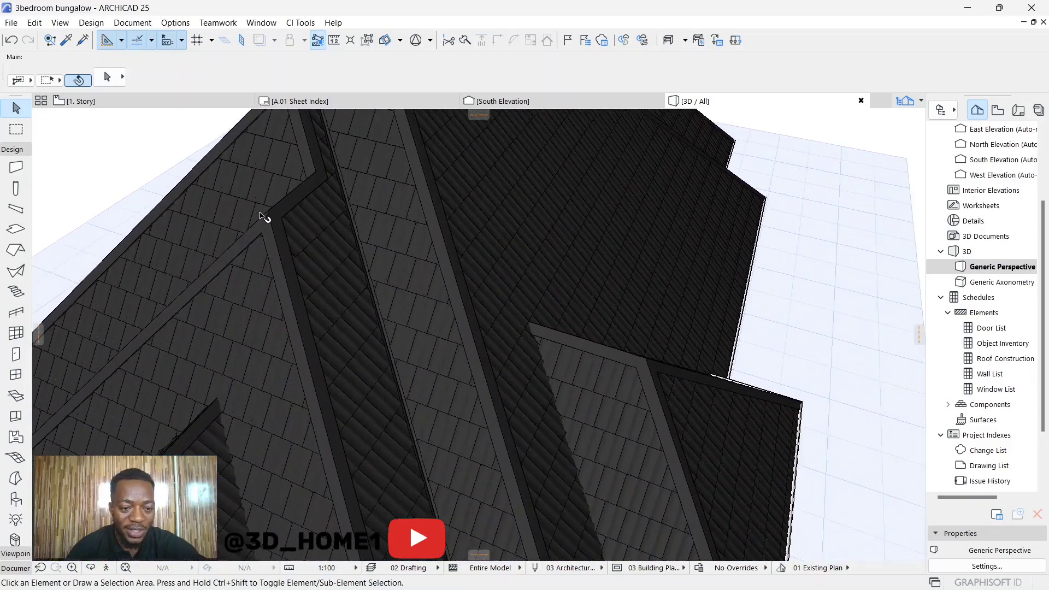
scroll(267, 221, up, 2)
scroll(297, 267, up, 1)
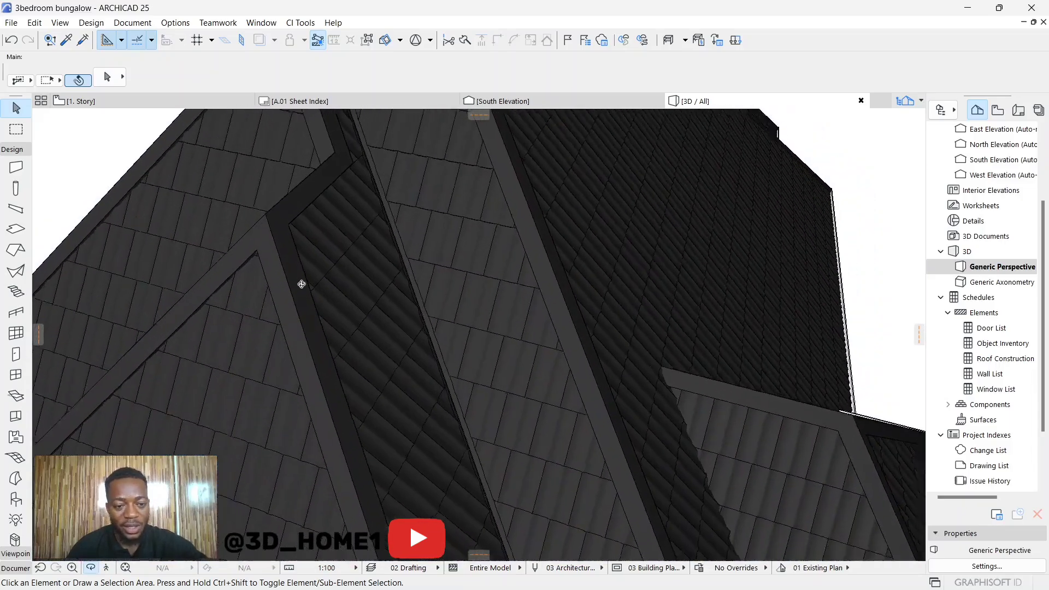
drag(301, 284, 406, 303)
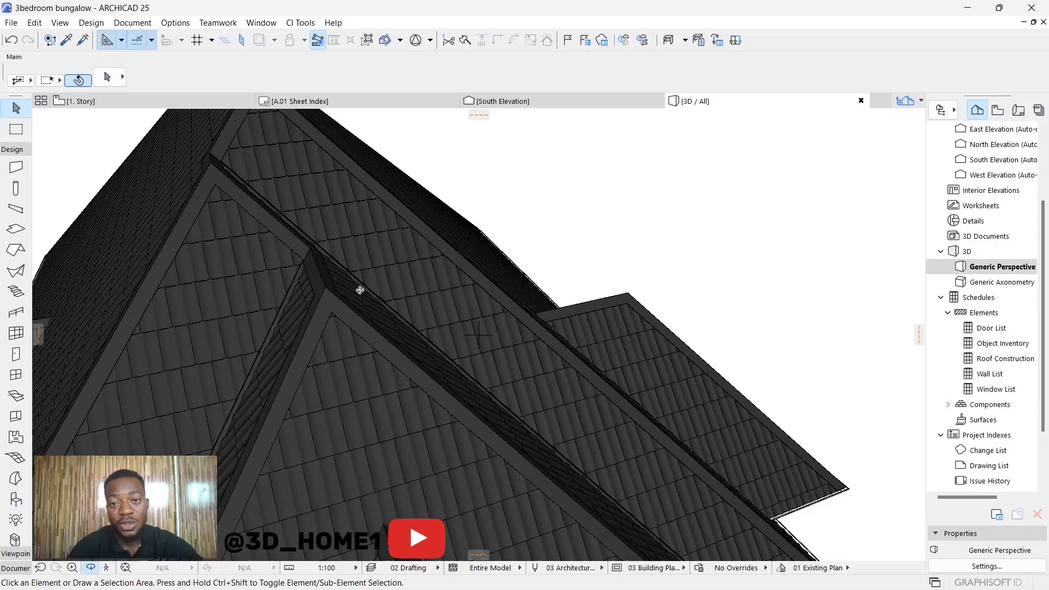
drag(370, 293, 319, 347)
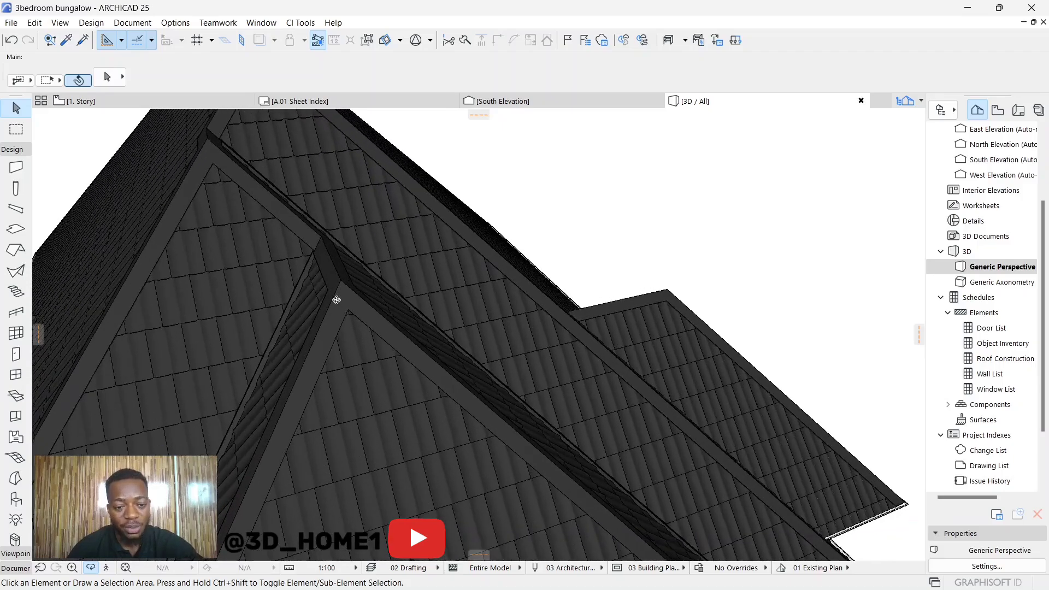
scroll(336, 292, up, 2)
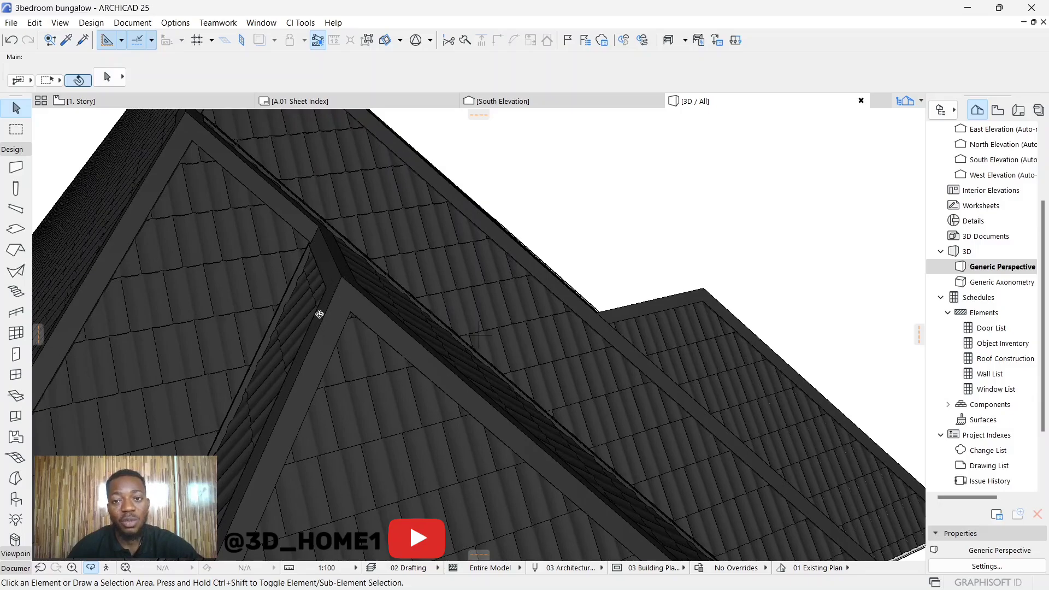
- Orbit the roof close-up to bring a gable apex into view from new angles
drag(321, 312, 231, 294)
drag(429, 320, 311, 304)
scroll(375, 297, up, 5)
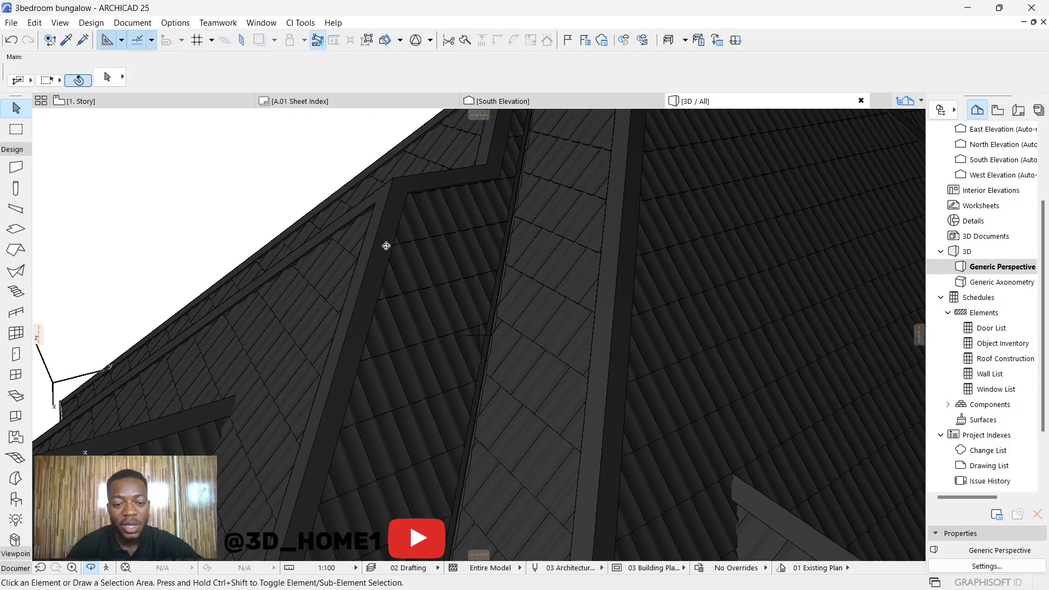
drag(355, 251, 298, 311)
scroll(298, 311, down, 10)
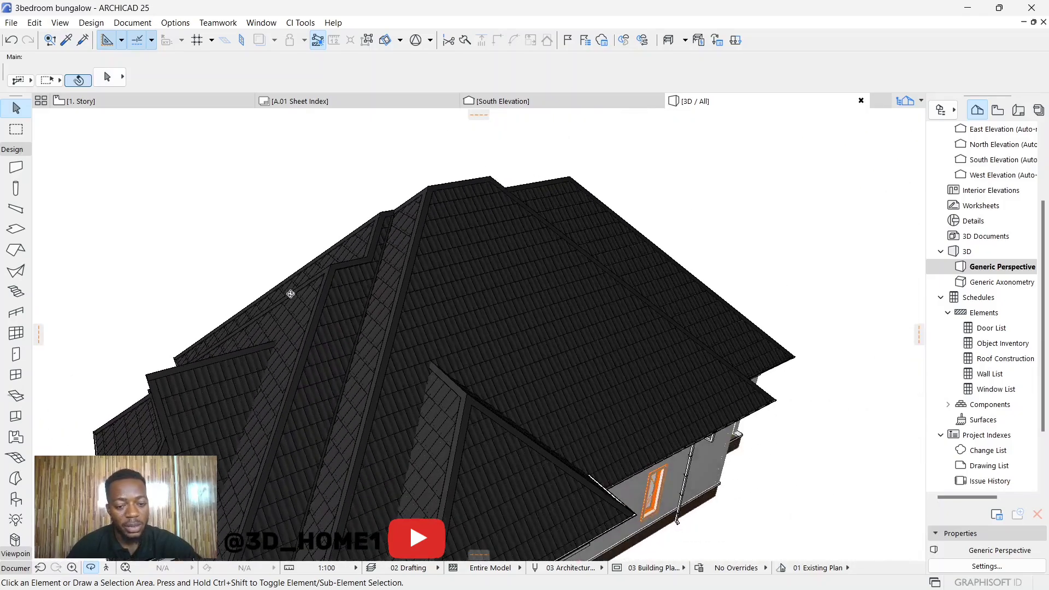
scroll(367, 255, down, 5)
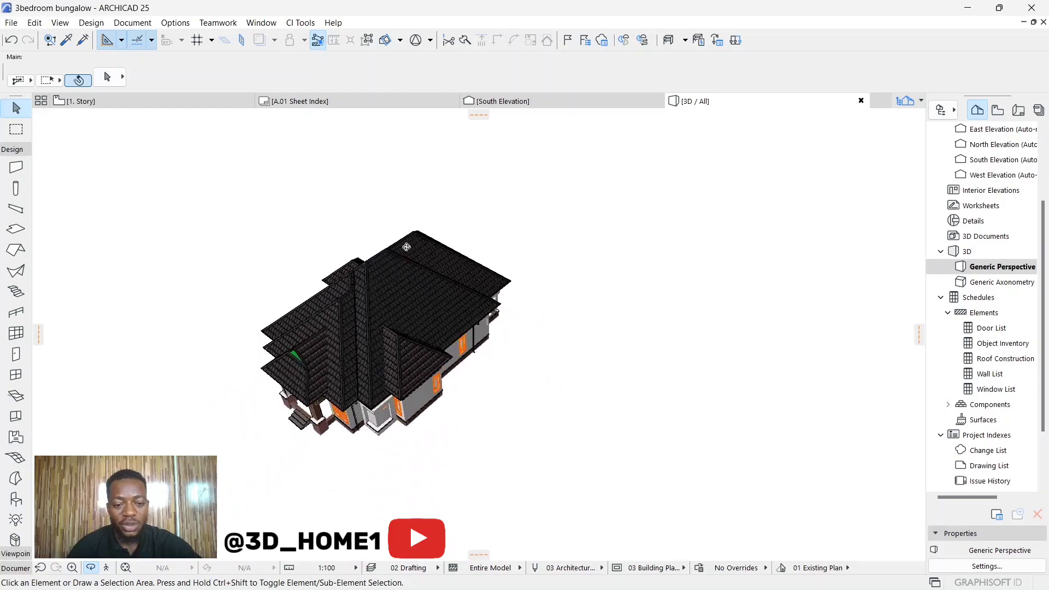
drag(472, 414, 470, 402)
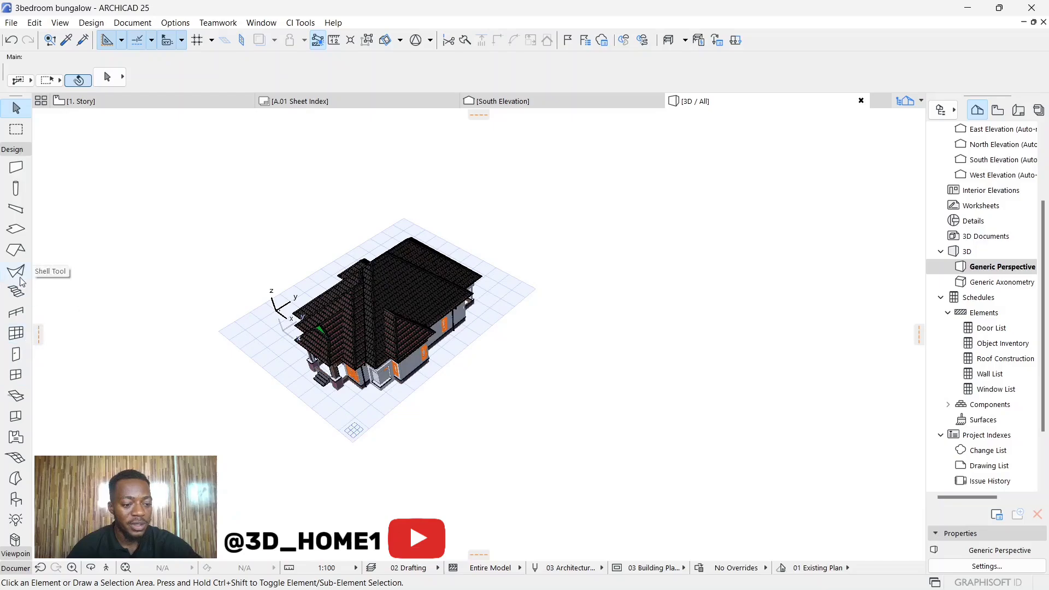
- Draw a rectangular hip roof, about 8152 by 11797, on the ground beside the bungalow
scroll(361, 292, up, 2)
scroll(376, 281, up, 1)
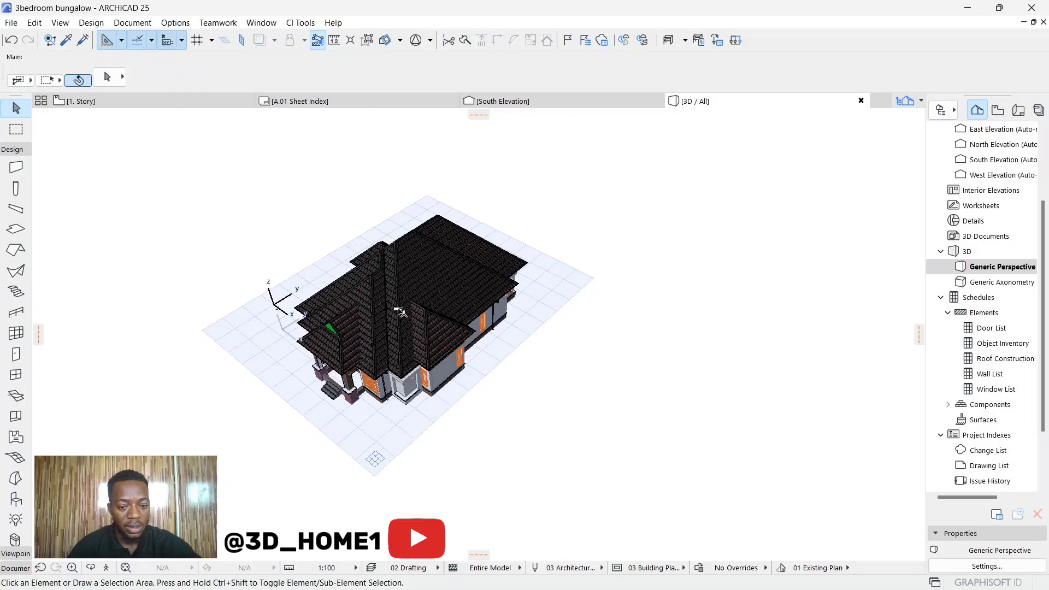
click(16, 249)
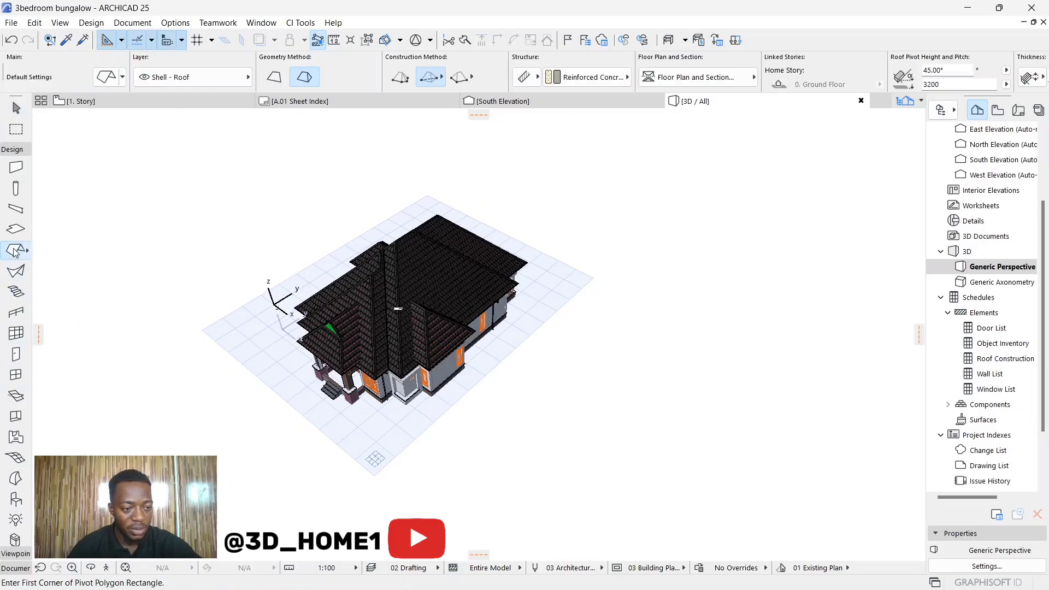
scroll(481, 366, up, 1)
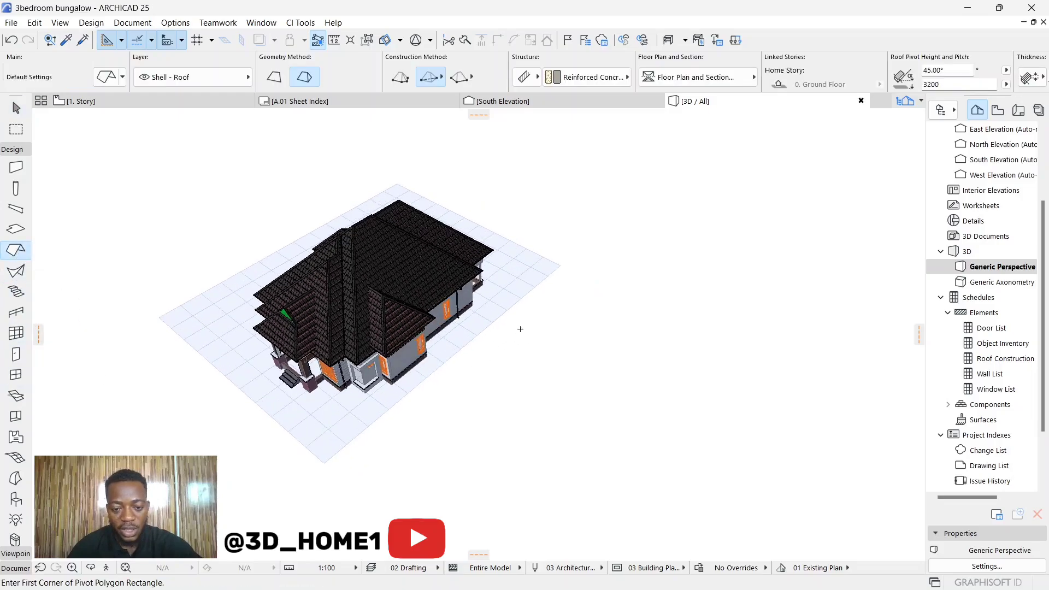
click(521, 327)
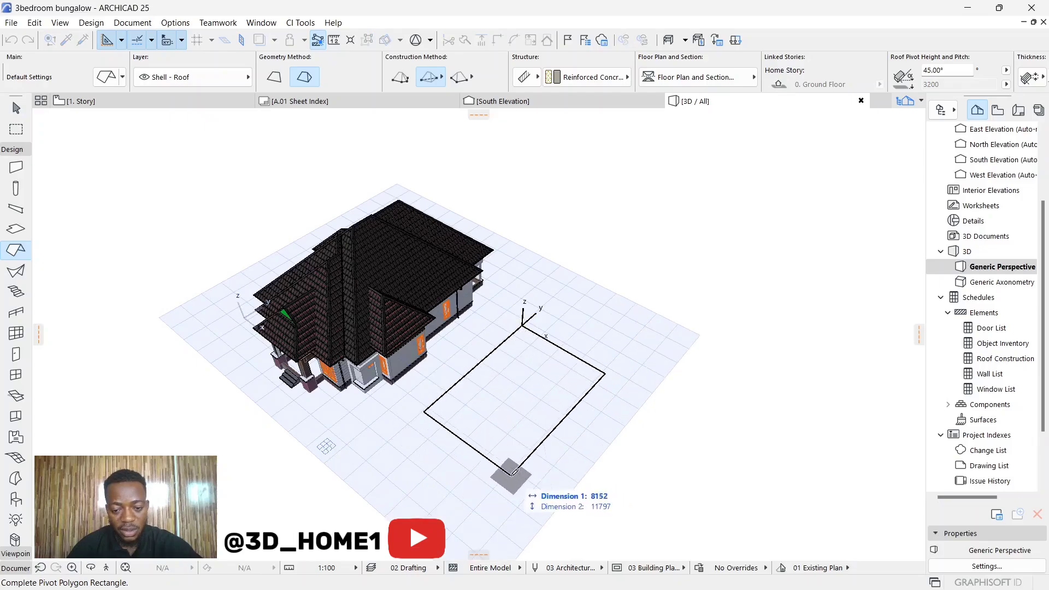
click(512, 475)
scroll(512, 474, up, 3)
key(Escape)
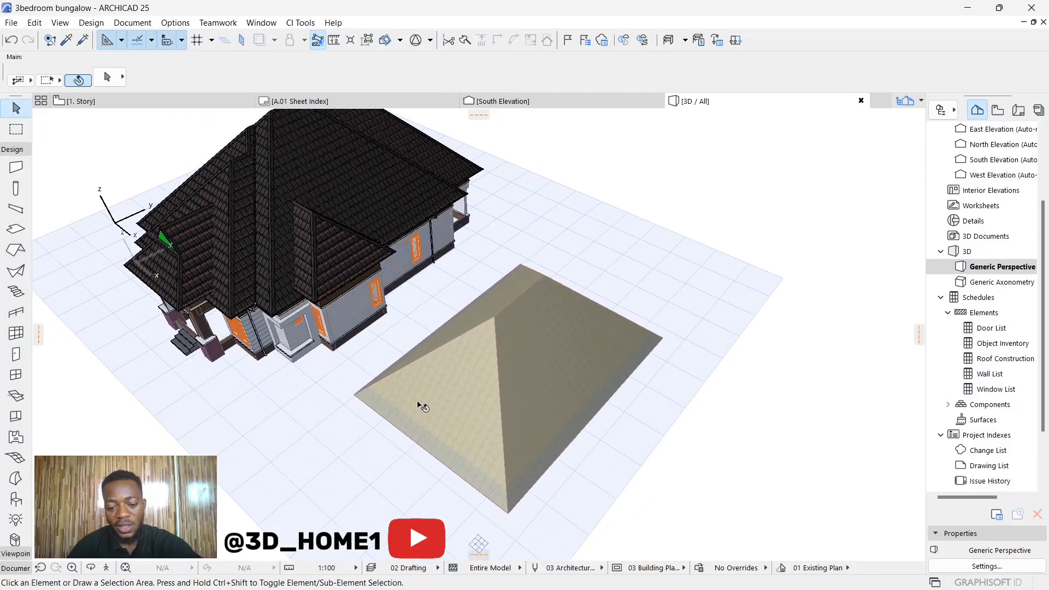
shift+middle_drag(599, 438, 515, 475)
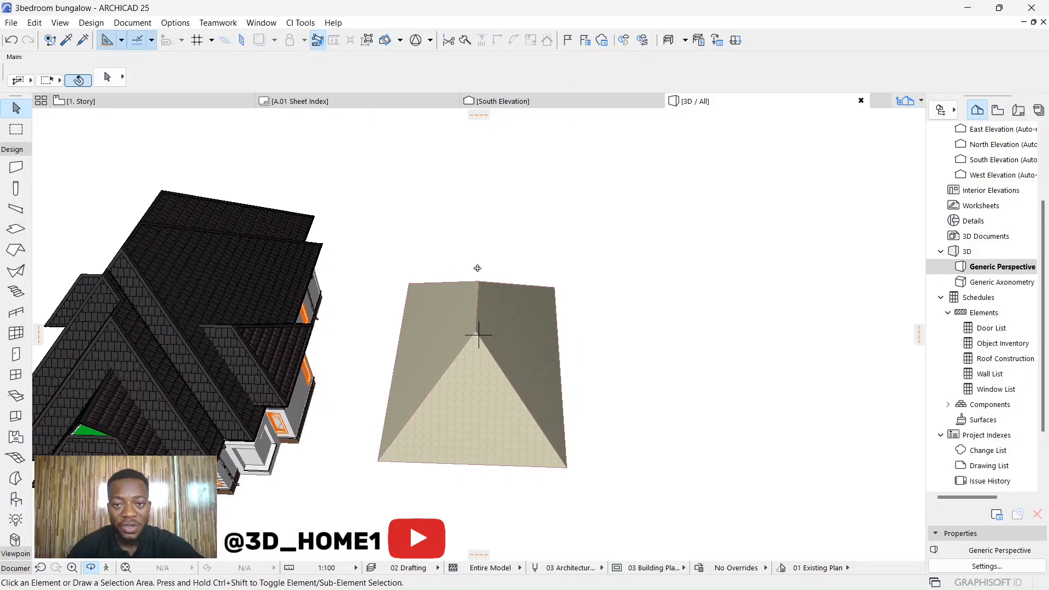
scroll(478, 340, up, 2)
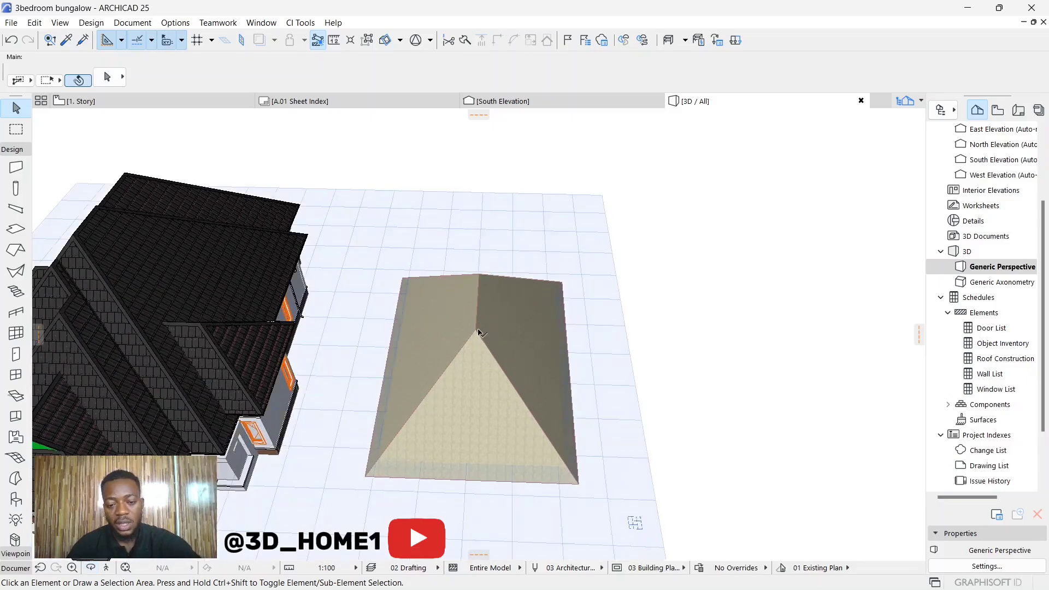
- Select the new hip roof and open CI Tools > Coverings > Roof Coverings settings
click(479, 333)
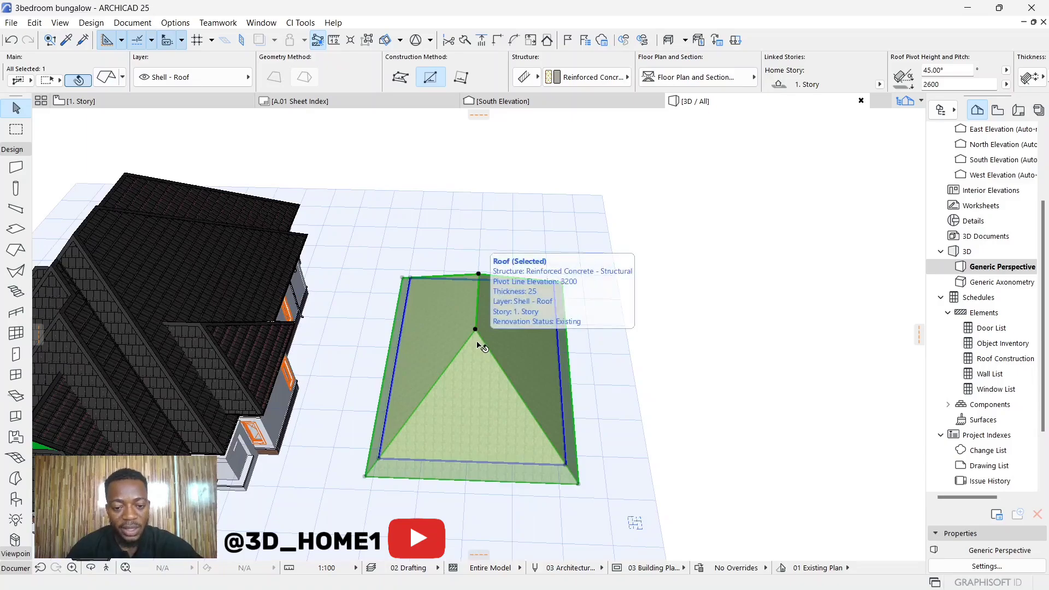
click(300, 23)
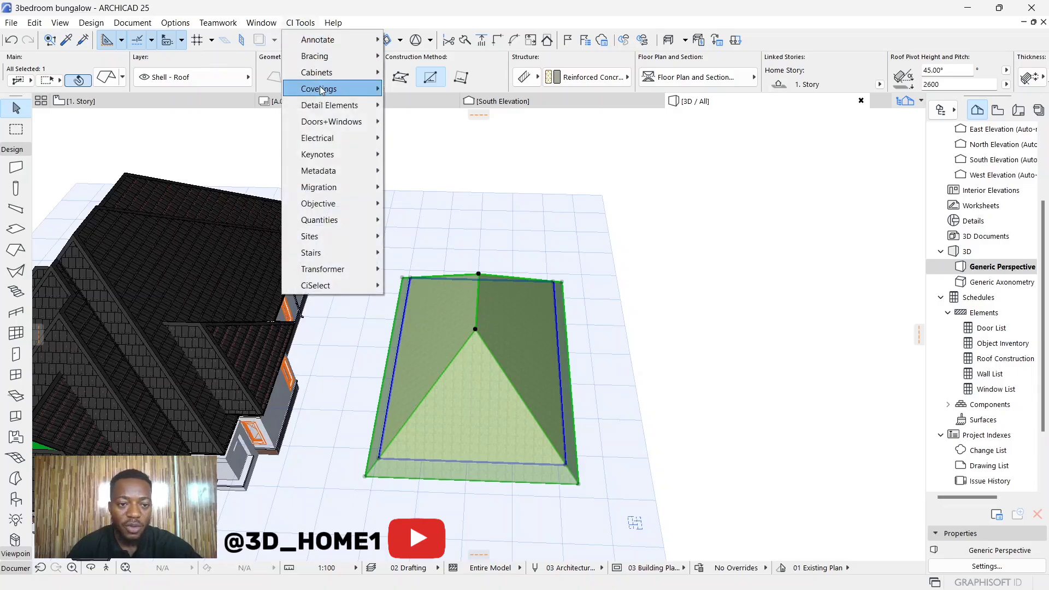
mouse_move(326, 91)
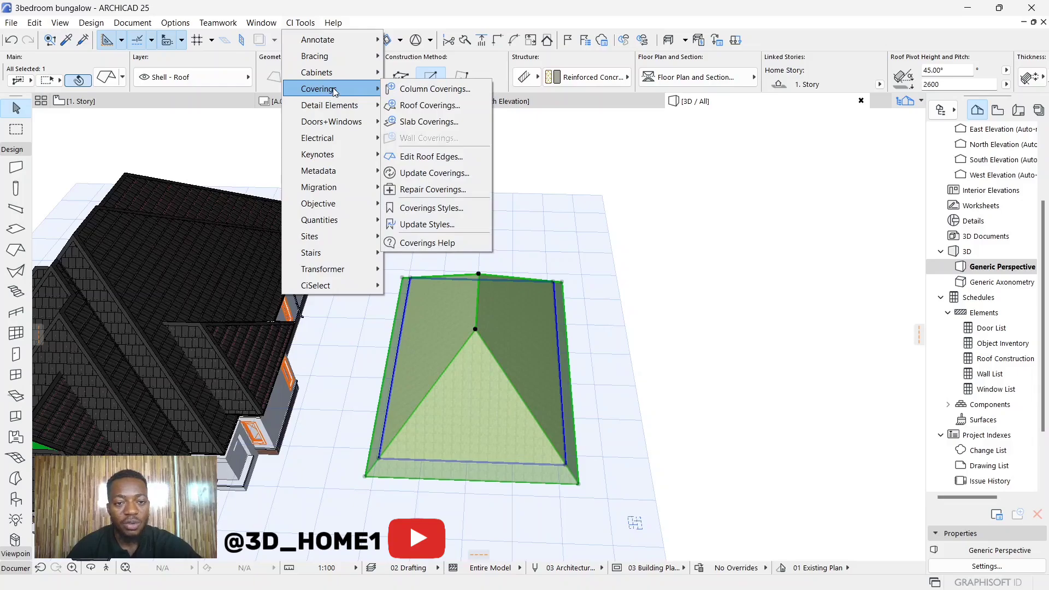
click(416, 105)
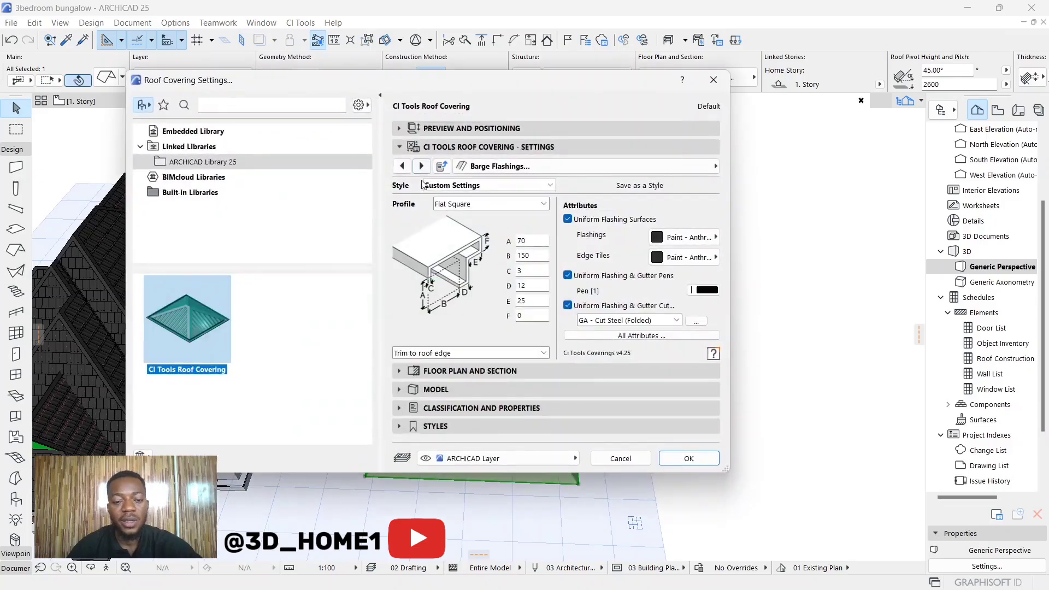
- Page back to Configuration, then forward to Cladding showing Tiles with A 300, B 450, C 15, D 50
click(402, 166)
click(401, 166)
click(402, 166)
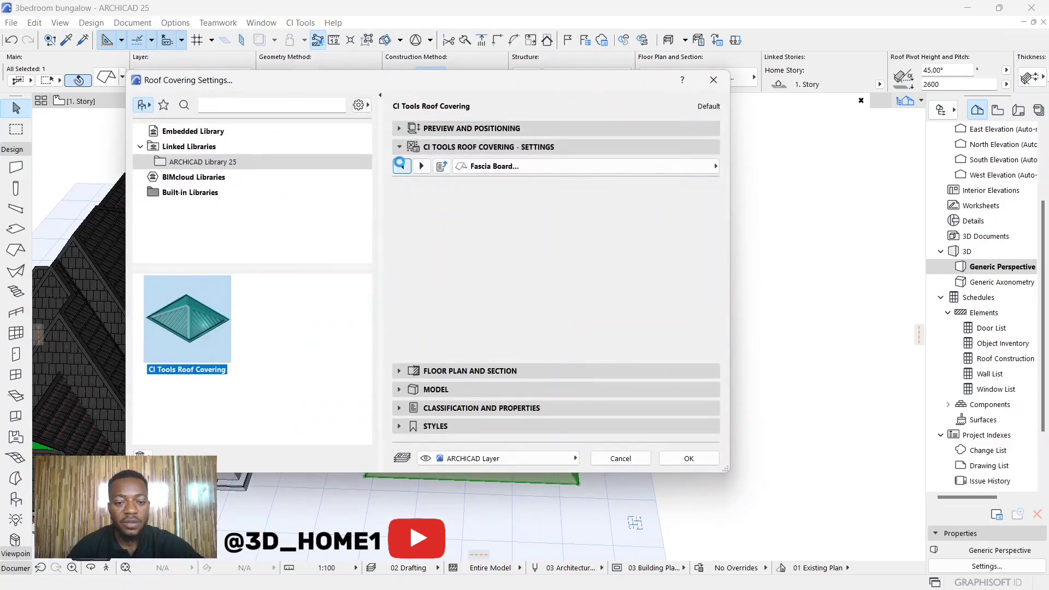
click(401, 167)
click(402, 166)
click(401, 166)
click(402, 166)
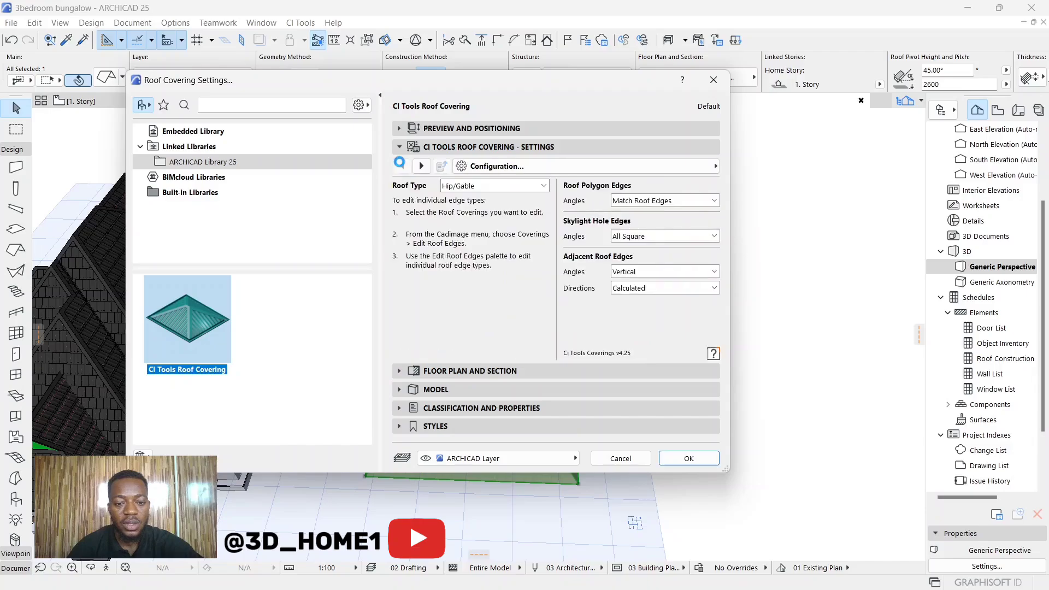
click(422, 166)
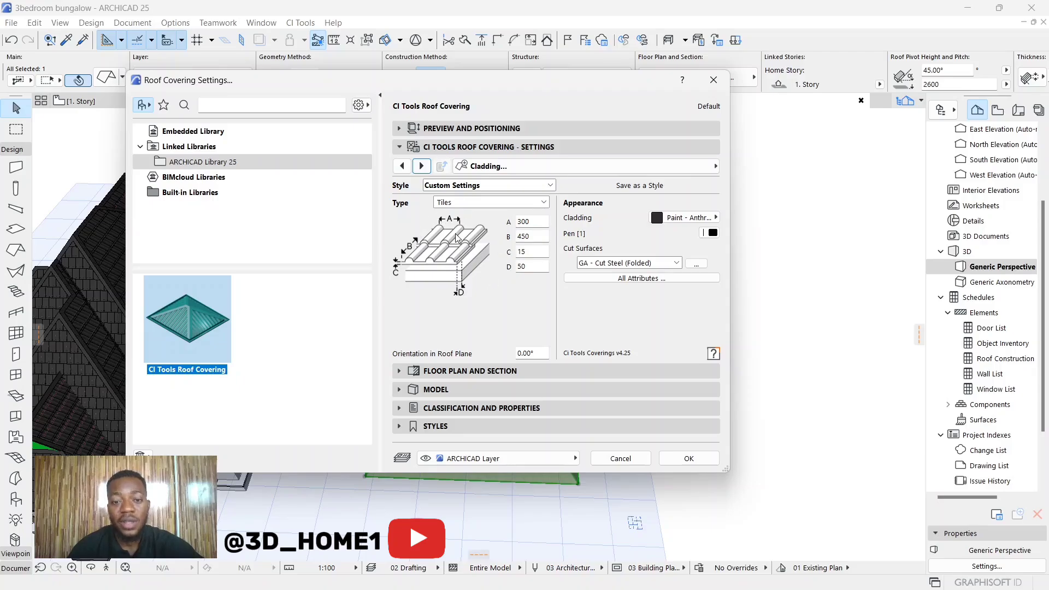
click(498, 204)
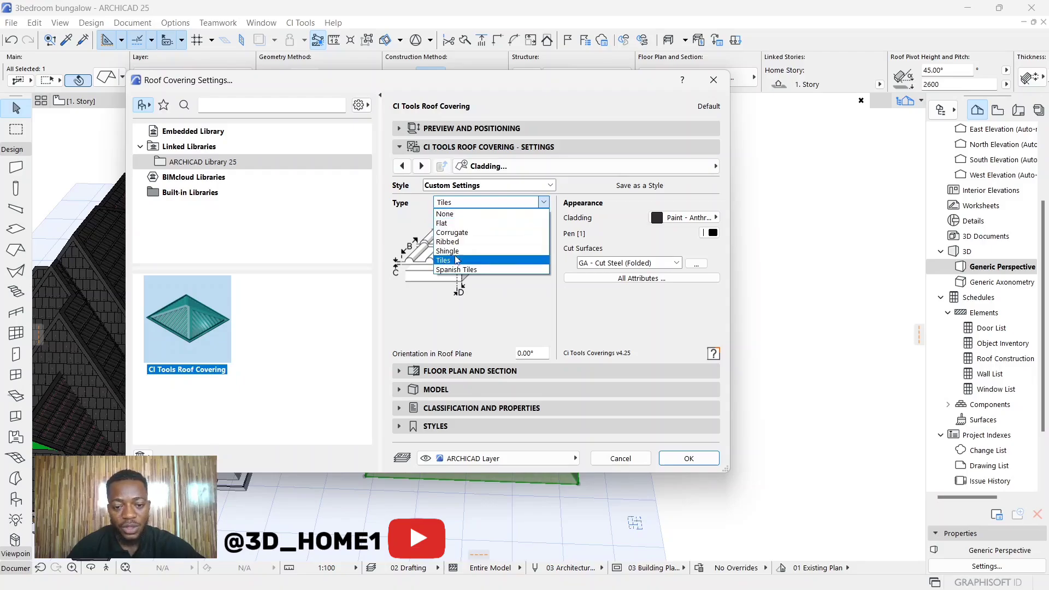
click(508, 292)
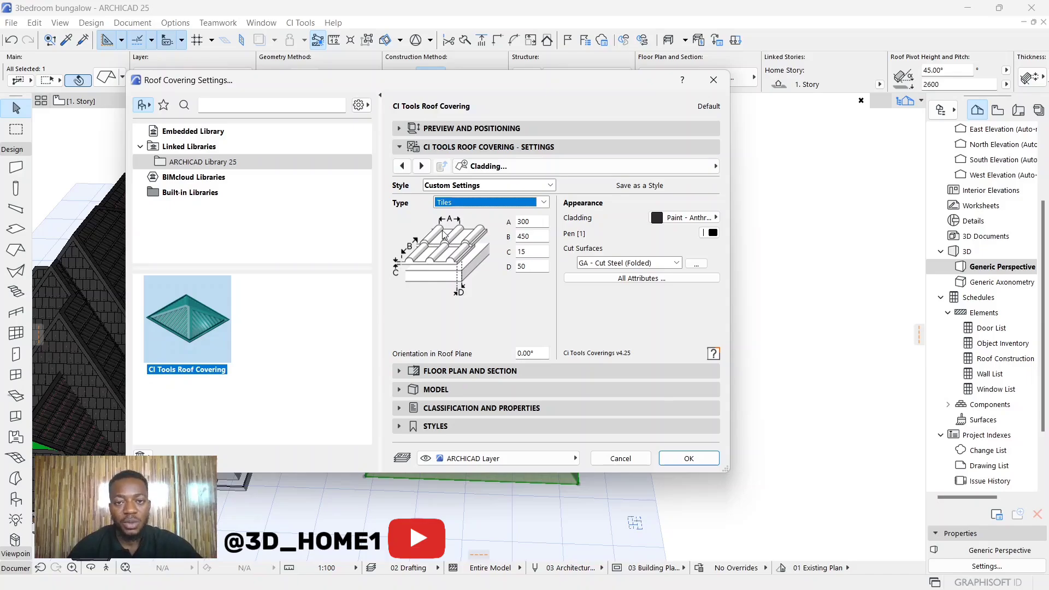
- Page forward past Cladding, Fascia Board and Flashings to the Hip/Ridge Flashings page
click(420, 166)
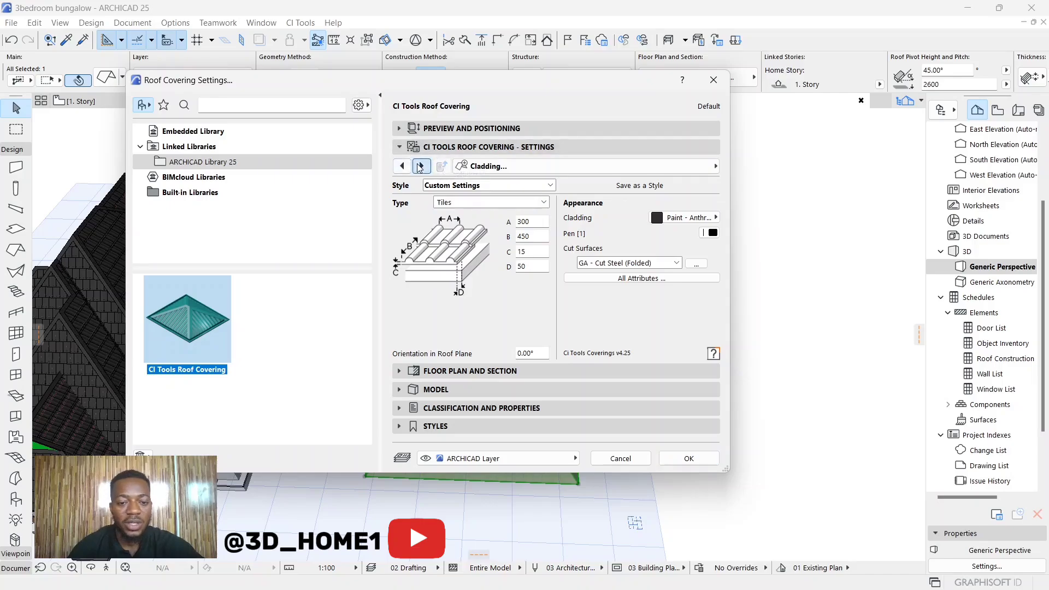
click(421, 166)
click(421, 166)
click(423, 166)
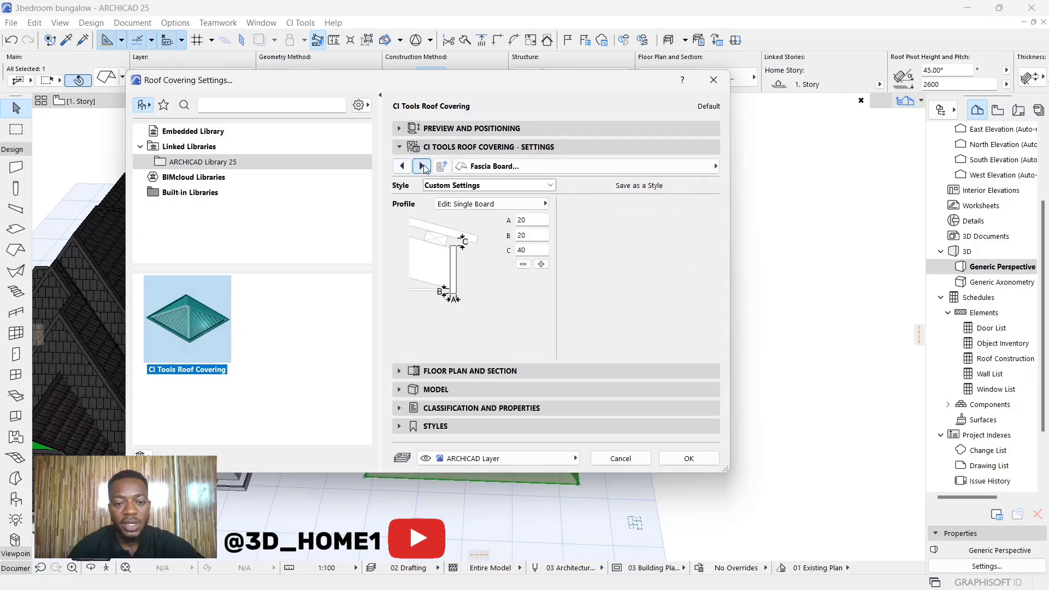
click(422, 166)
click(422, 166)
click(422, 166)
click(422, 166)
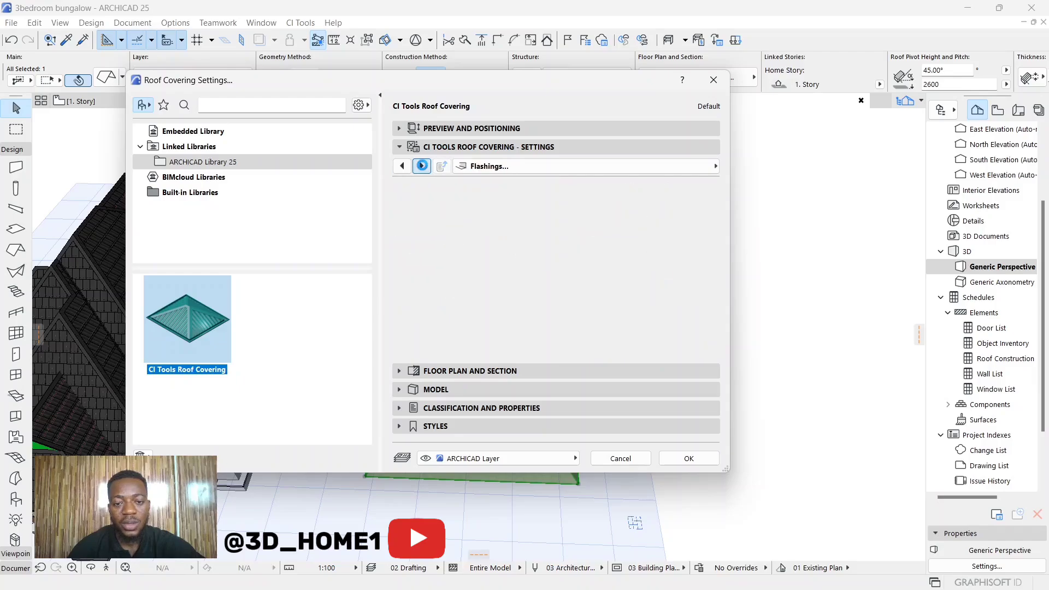
click(422, 166)
click(422, 166)
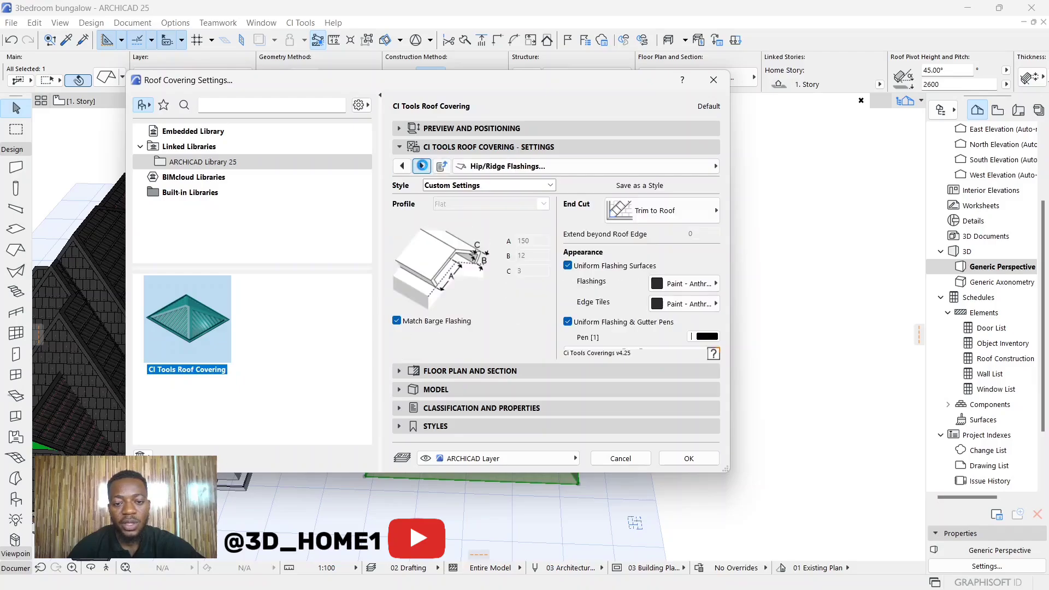
- Compare Barge with Hip/Ridge Flashings, keep Custom Settings, and list the barge flashing profiles
click(403, 168)
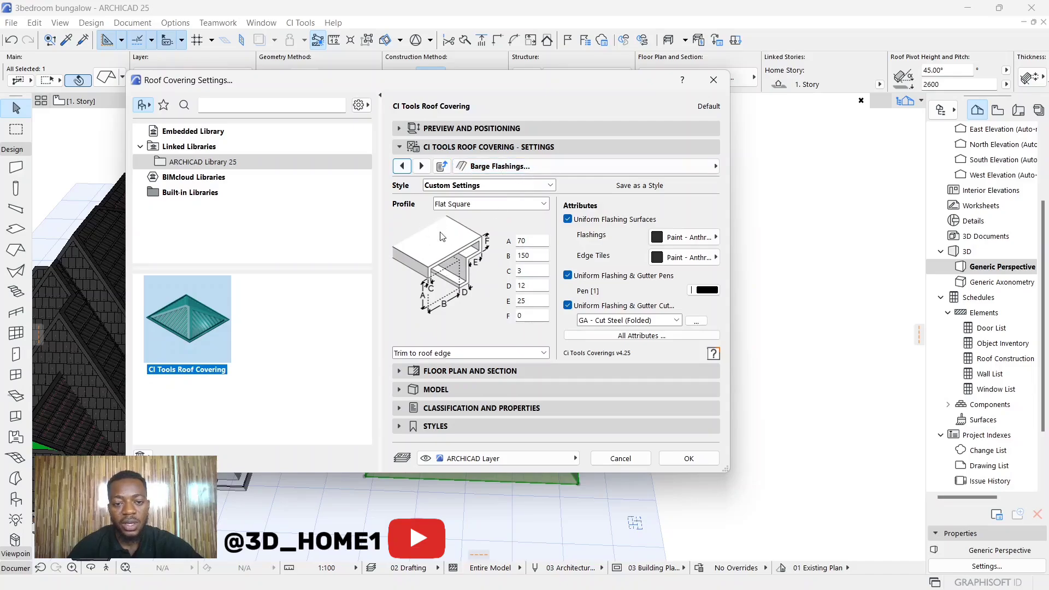
click(421, 166)
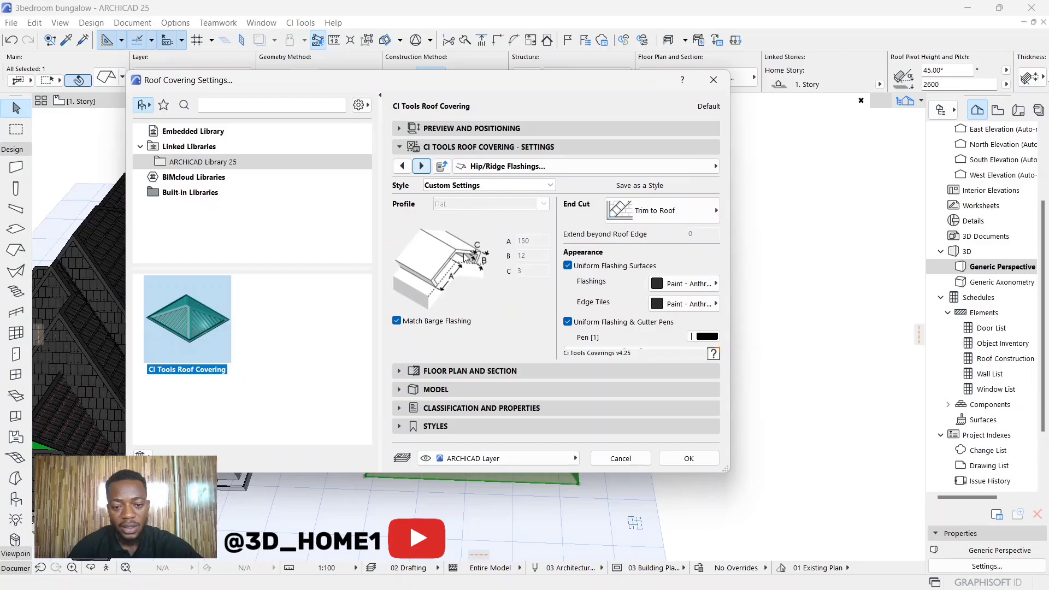
click(402, 166)
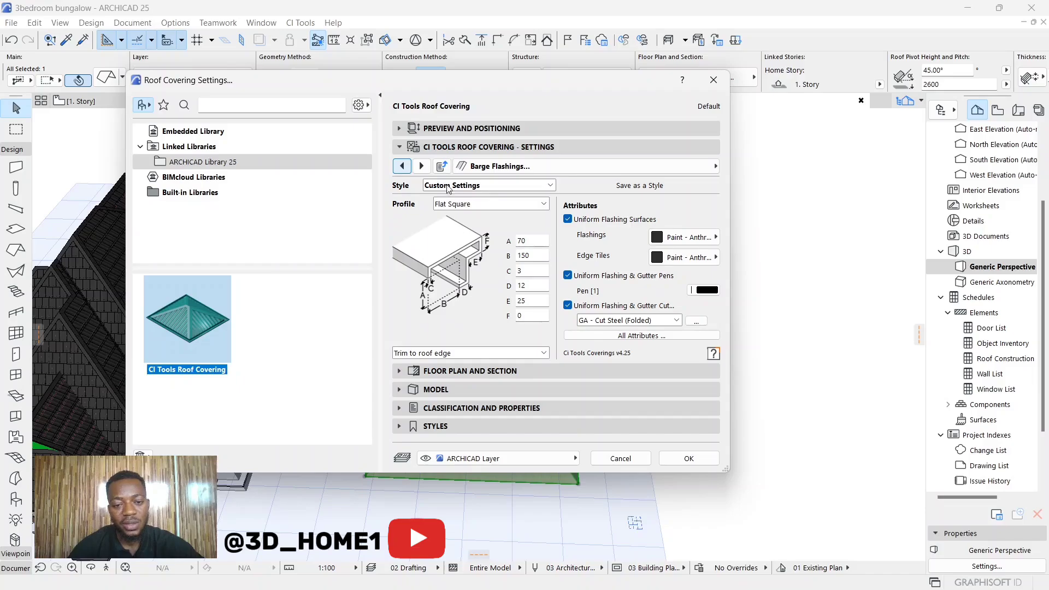
click(421, 166)
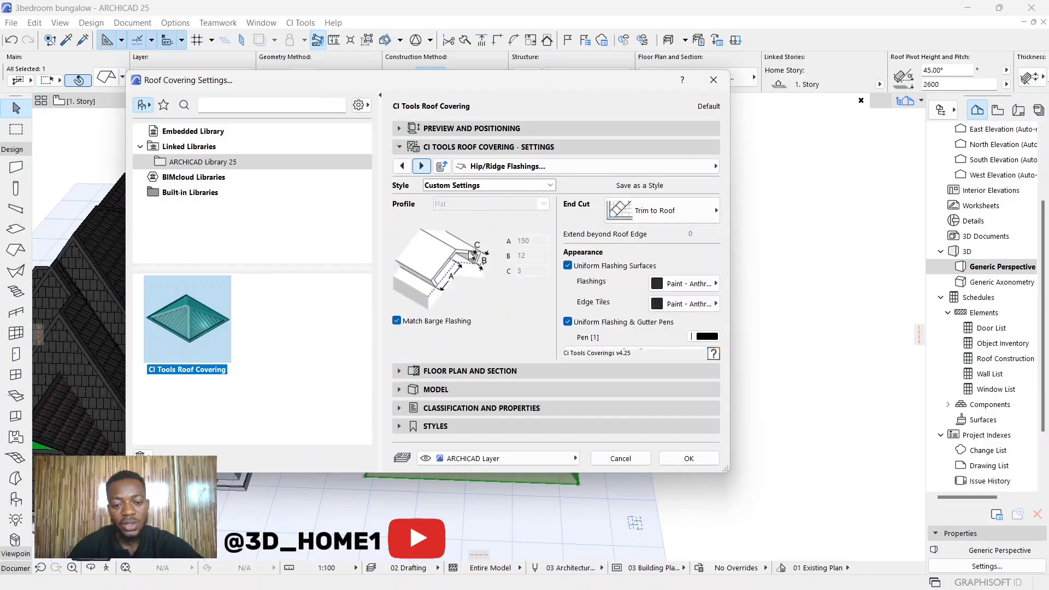
click(402, 167)
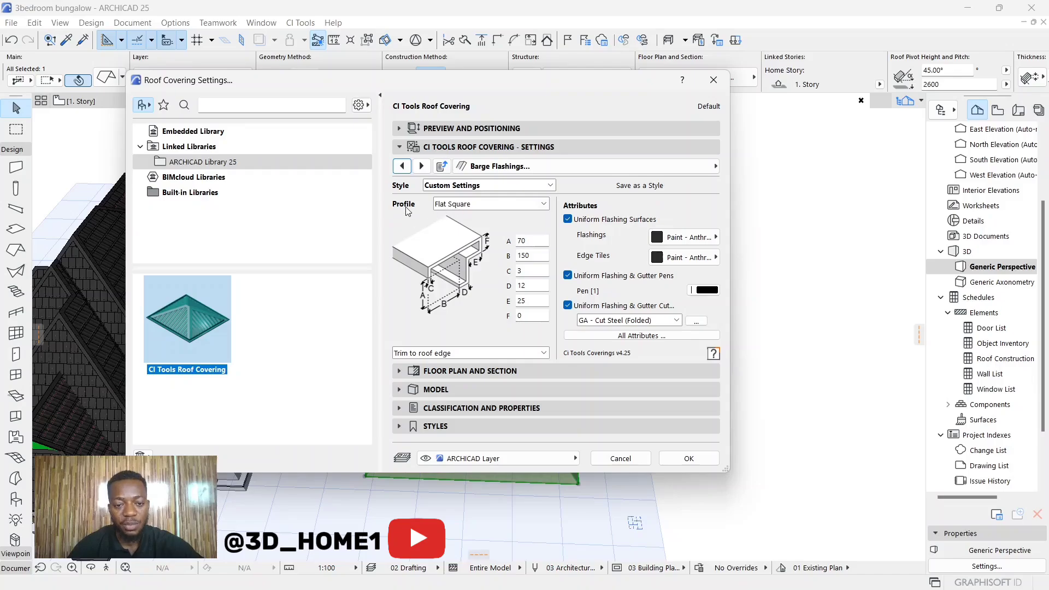
click(459, 188)
click(459, 189)
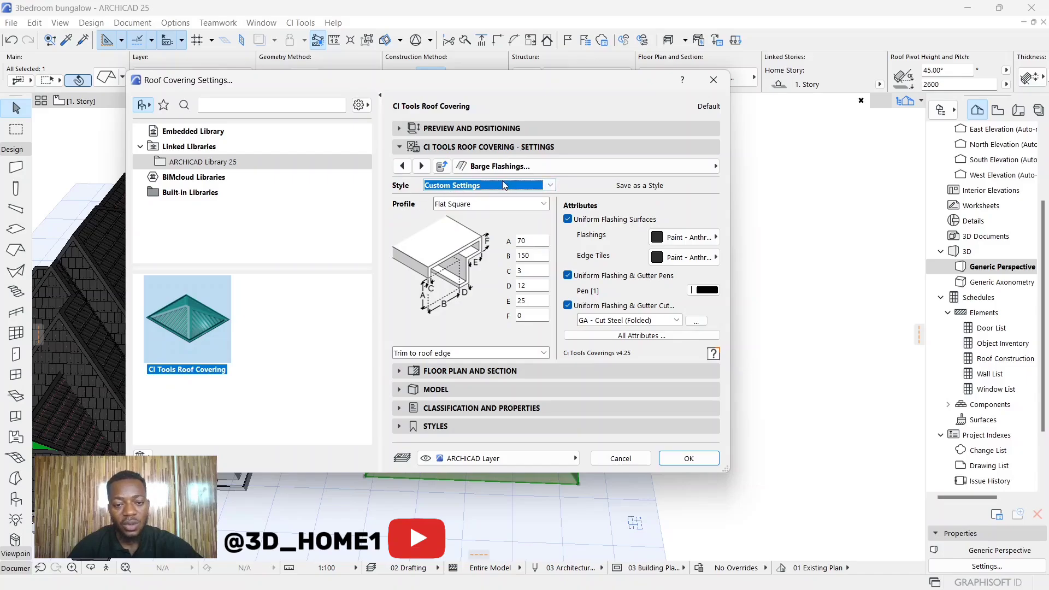
click(474, 207)
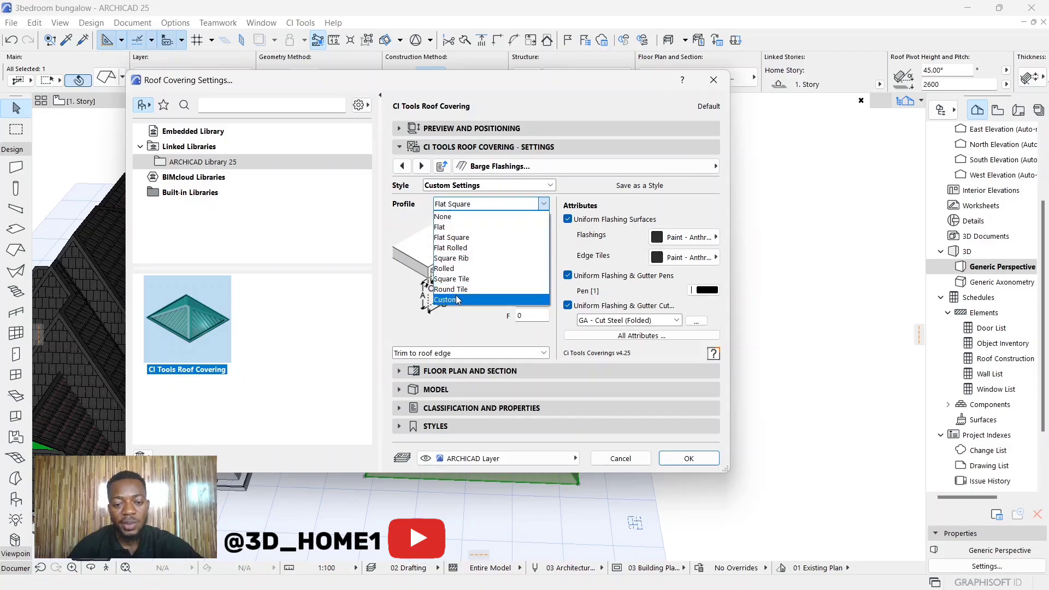
- Set the barge flashing profile to Rolled (A 70, B 150, C 3, D 12, E 25), confirming Hip/Ridge matches
click(454, 238)
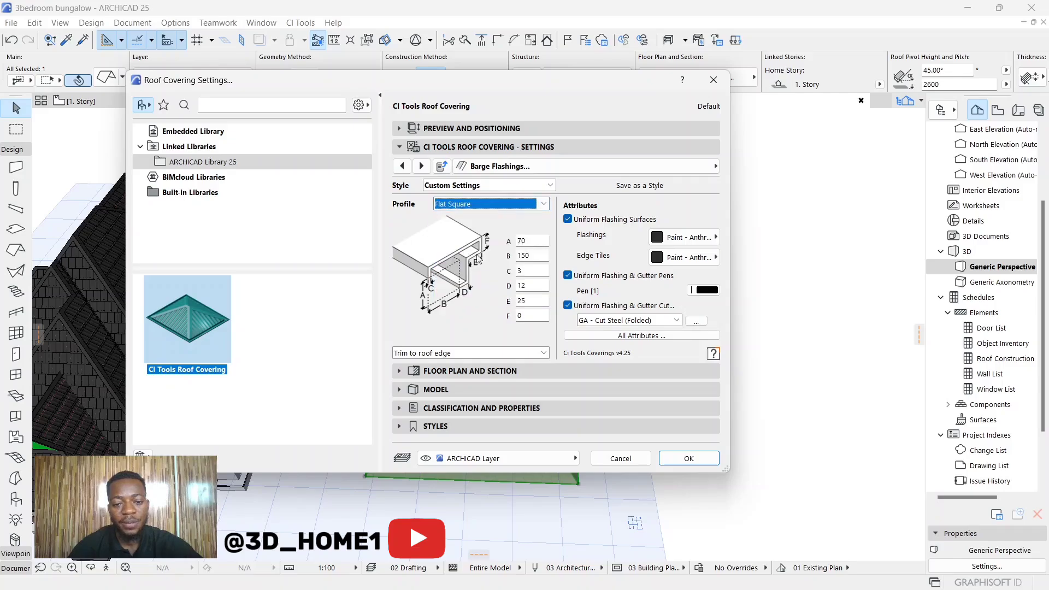
click(468, 209)
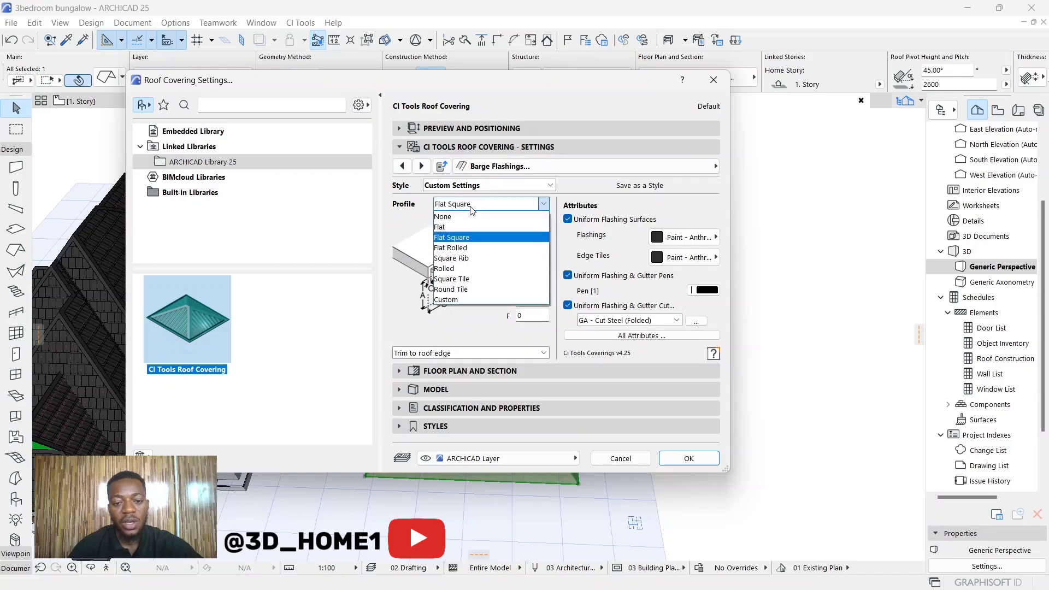
click(453, 248)
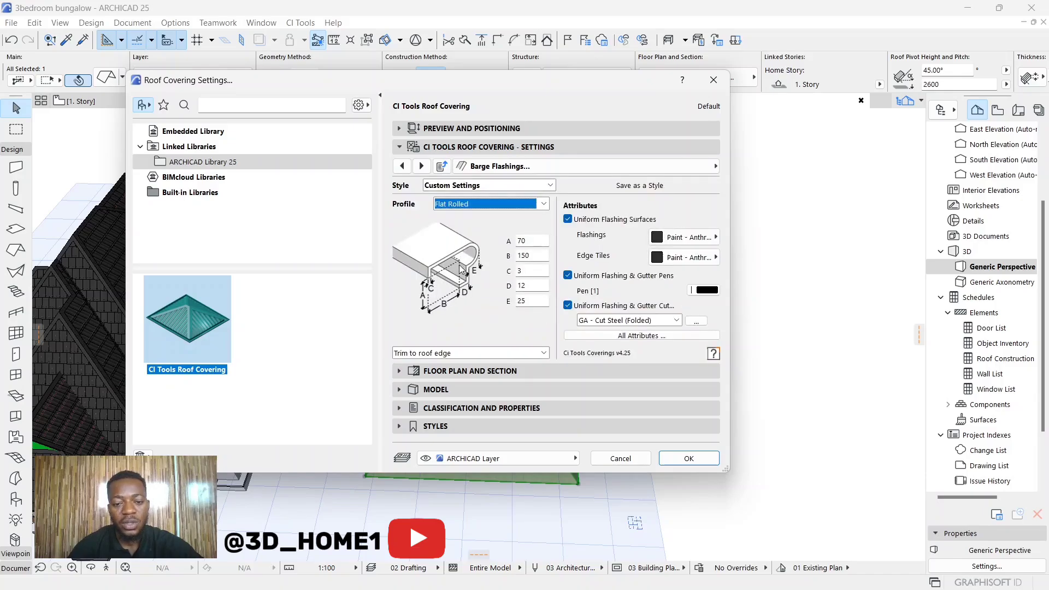
click(421, 167)
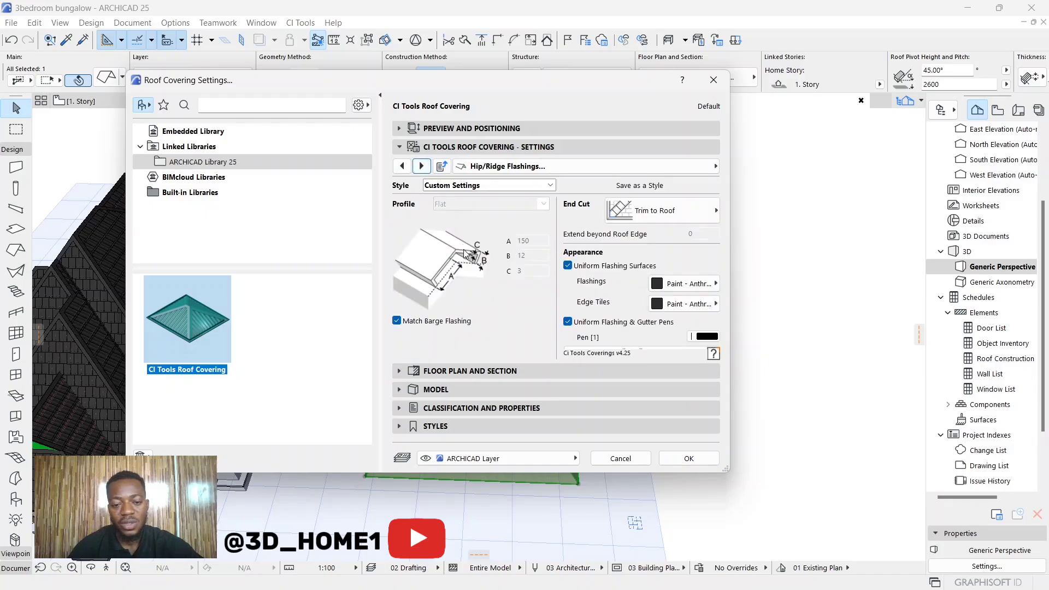
click(402, 166)
click(465, 205)
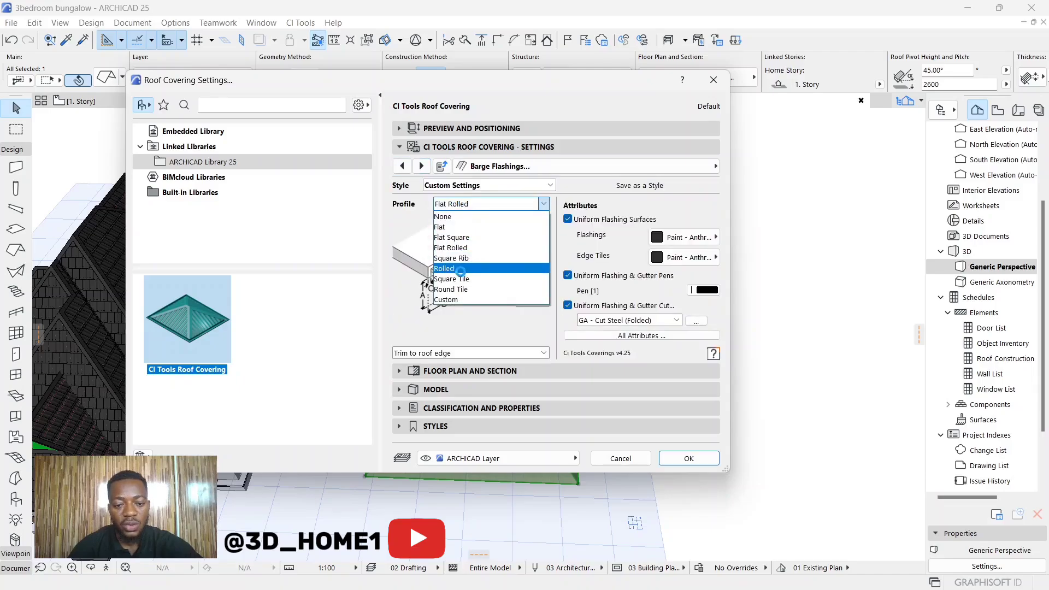
click(461, 268)
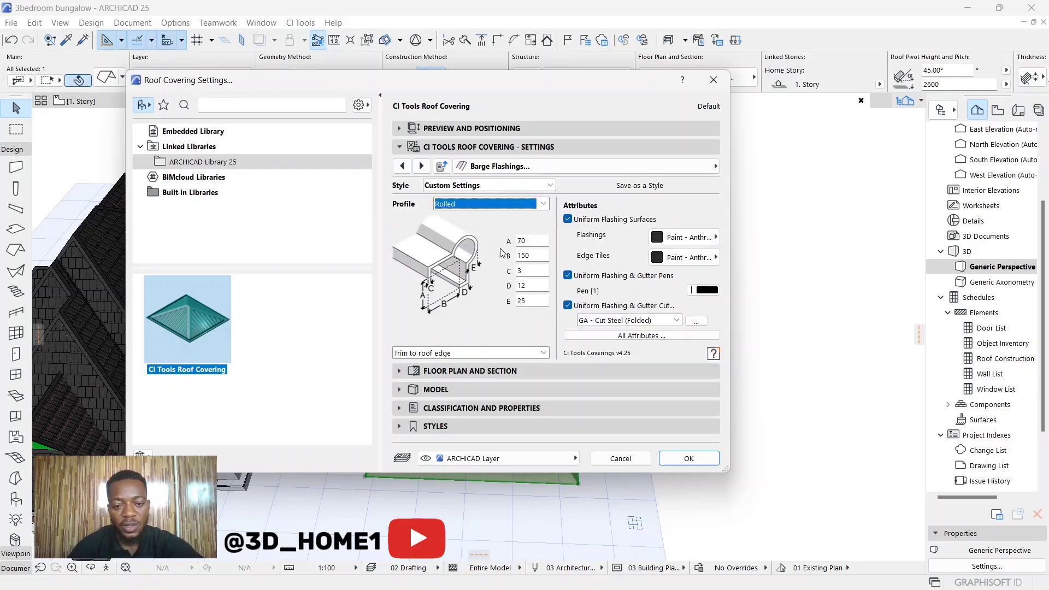
click(421, 166)
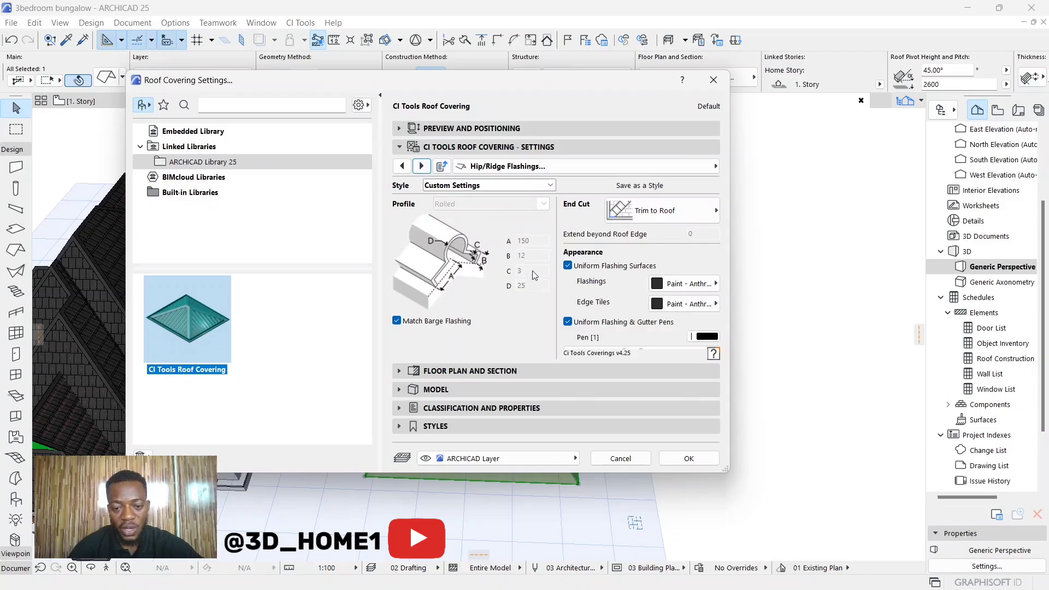
click(404, 166)
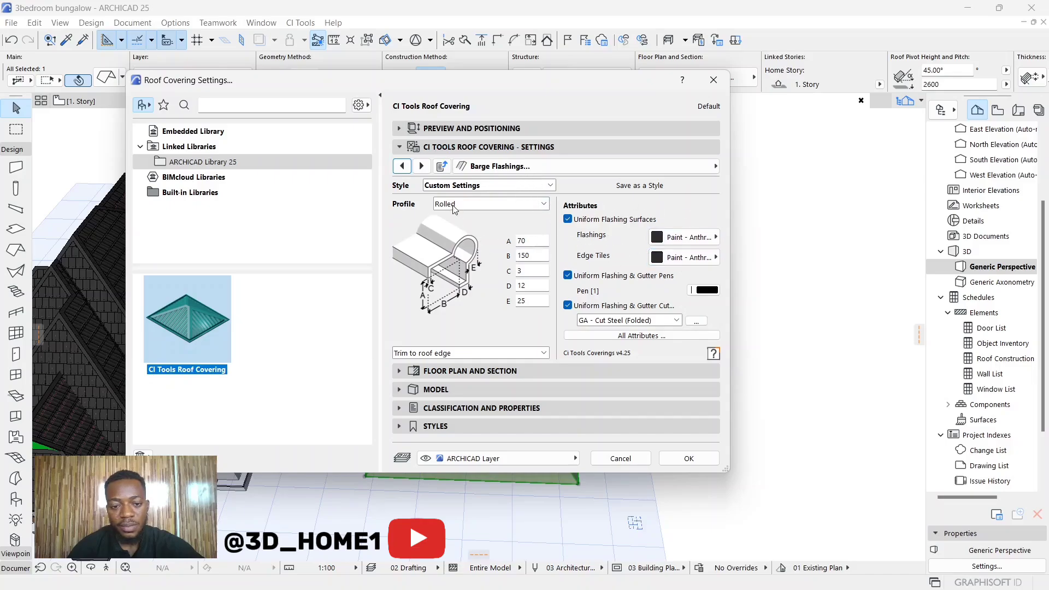
- Set the Hip/Ridge flashing End Cut to Trim to Roof and confirm the roof covering with OK
click(402, 166)
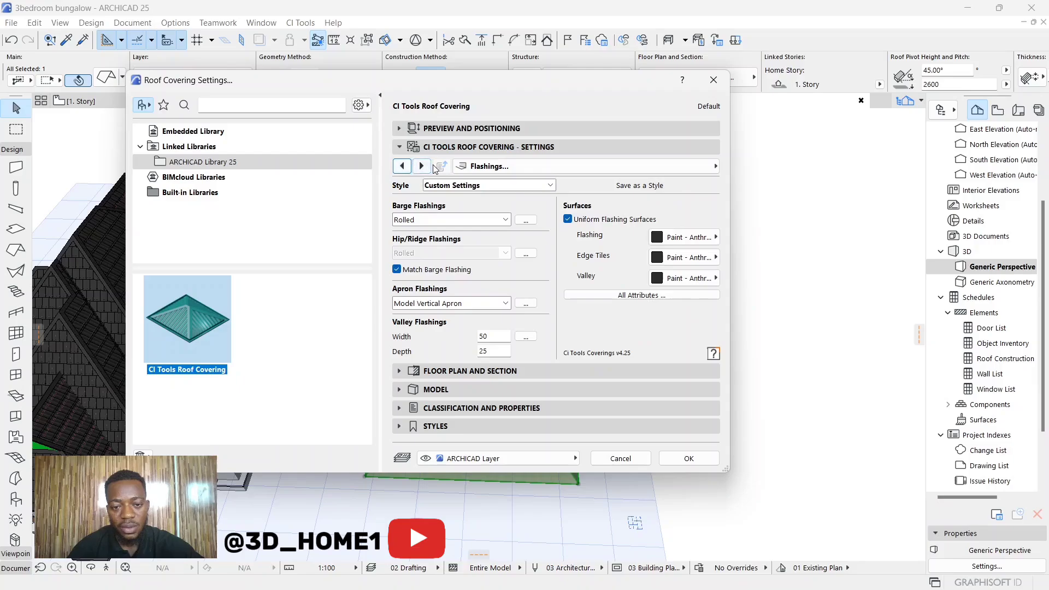
click(422, 166)
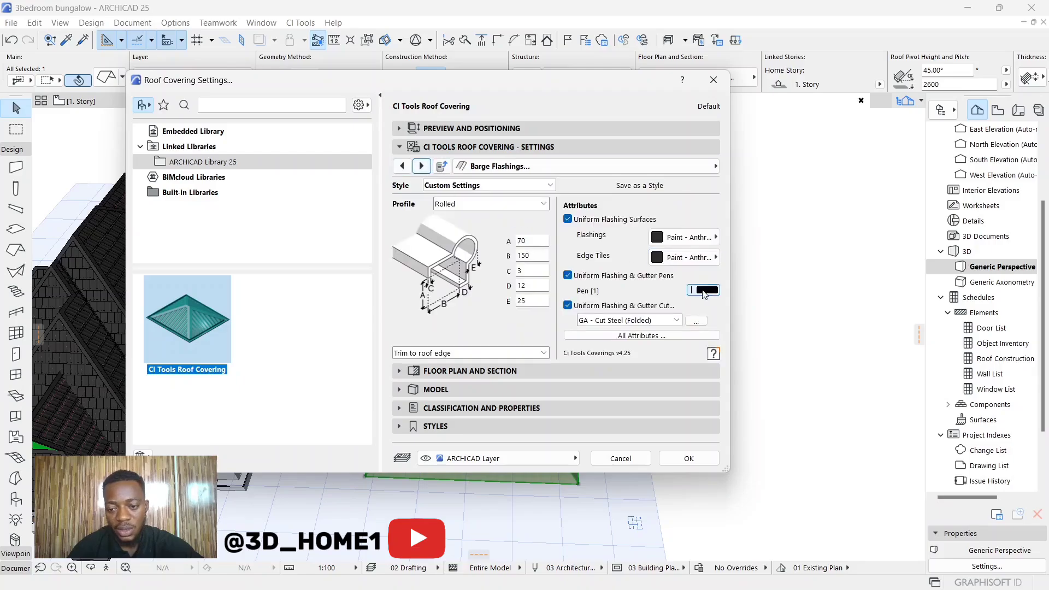
click(403, 167)
click(421, 167)
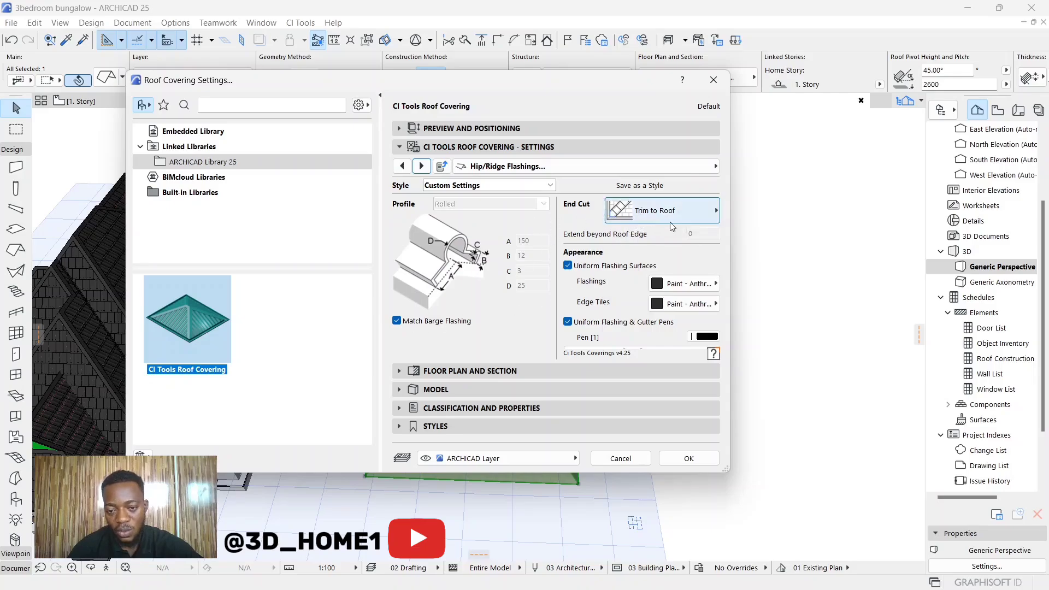
click(710, 210)
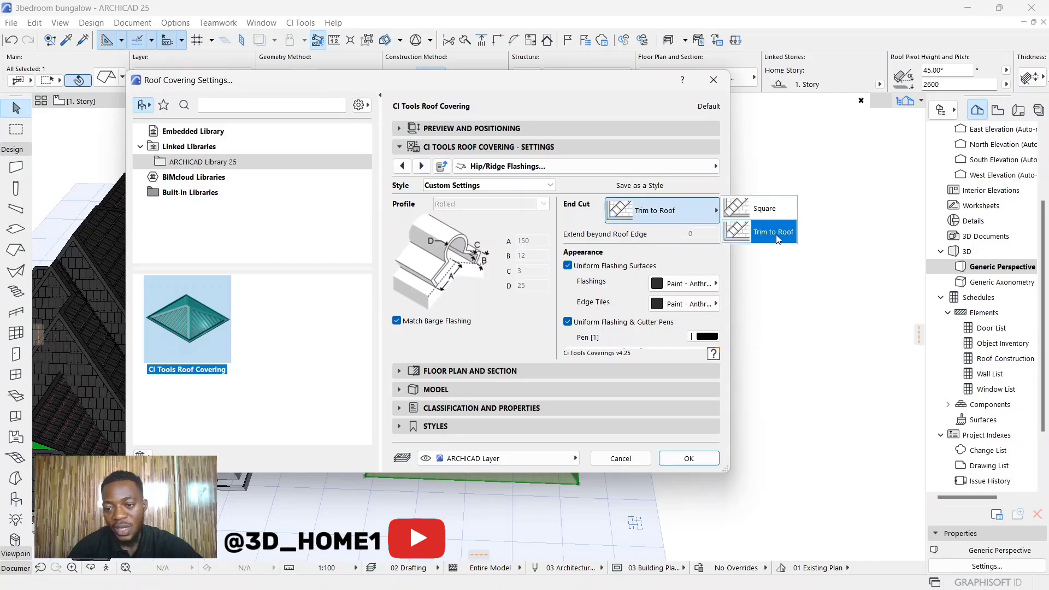
click(764, 208)
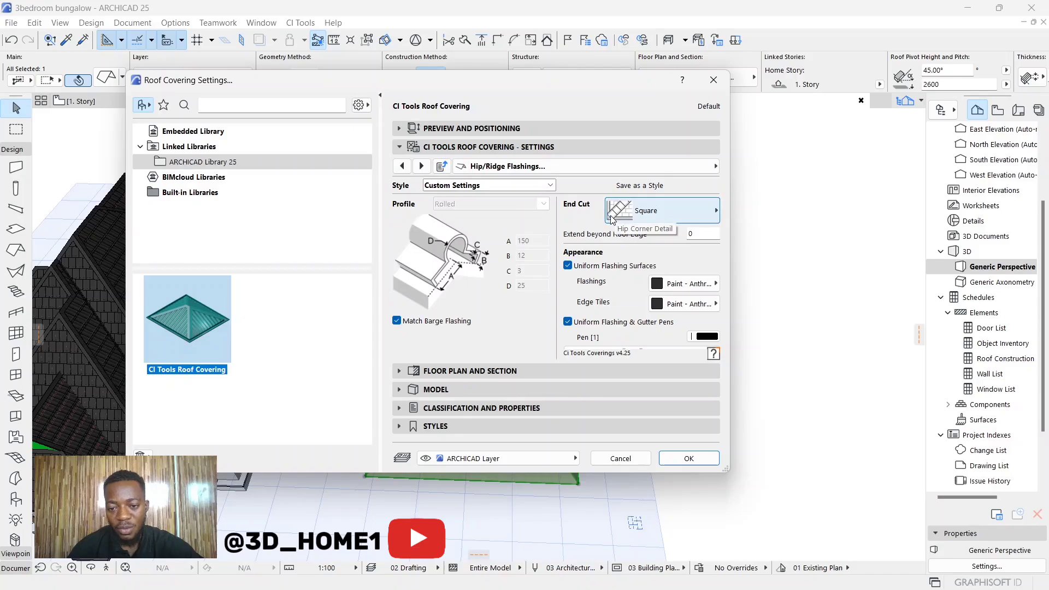
click(643, 217)
click(762, 234)
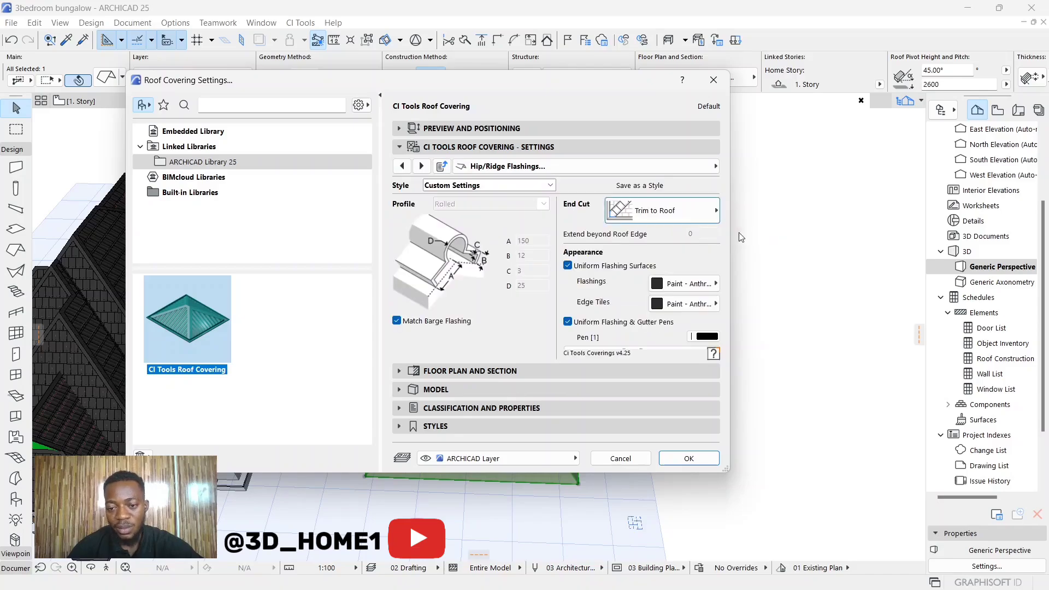
click(691, 457)
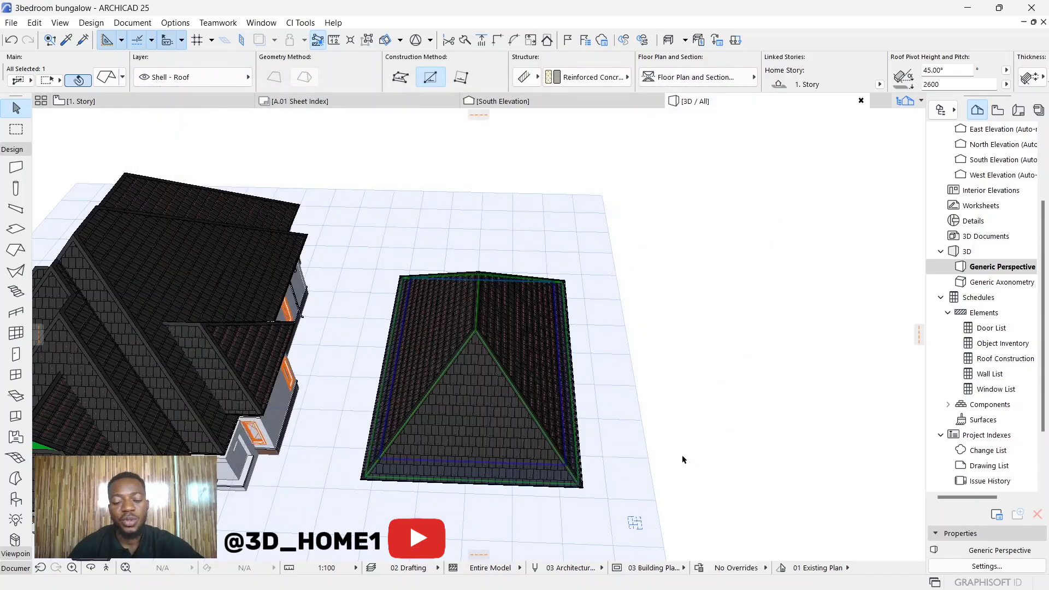
shift+middle_drag(437, 428, 605, 456)
scroll(604, 456, up, 4)
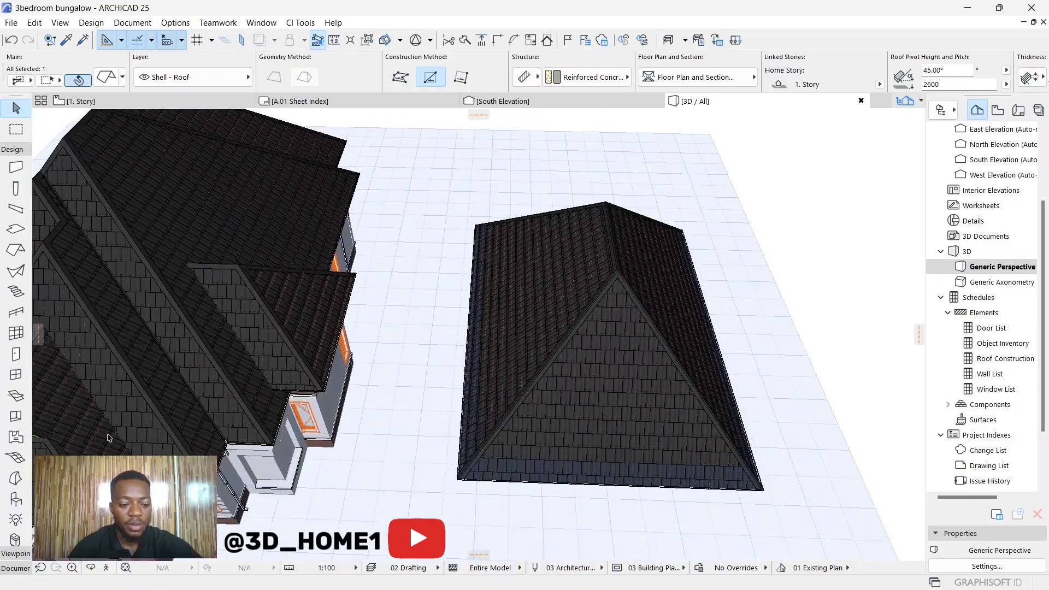
scroll(294, 399, up, 8)
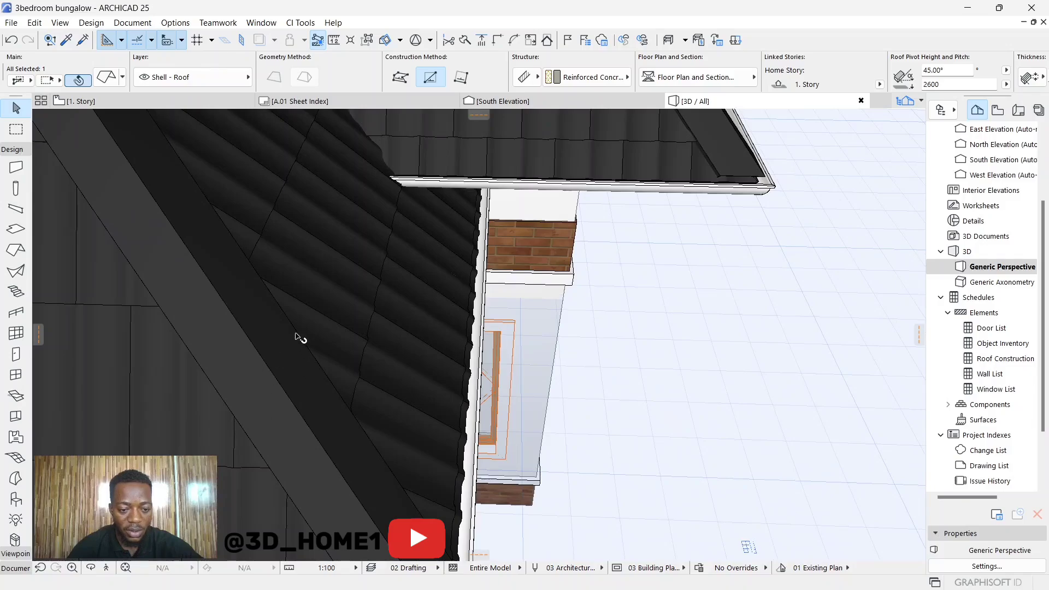
scroll(223, 341, down, 5)
scroll(640, 453, up, 6)
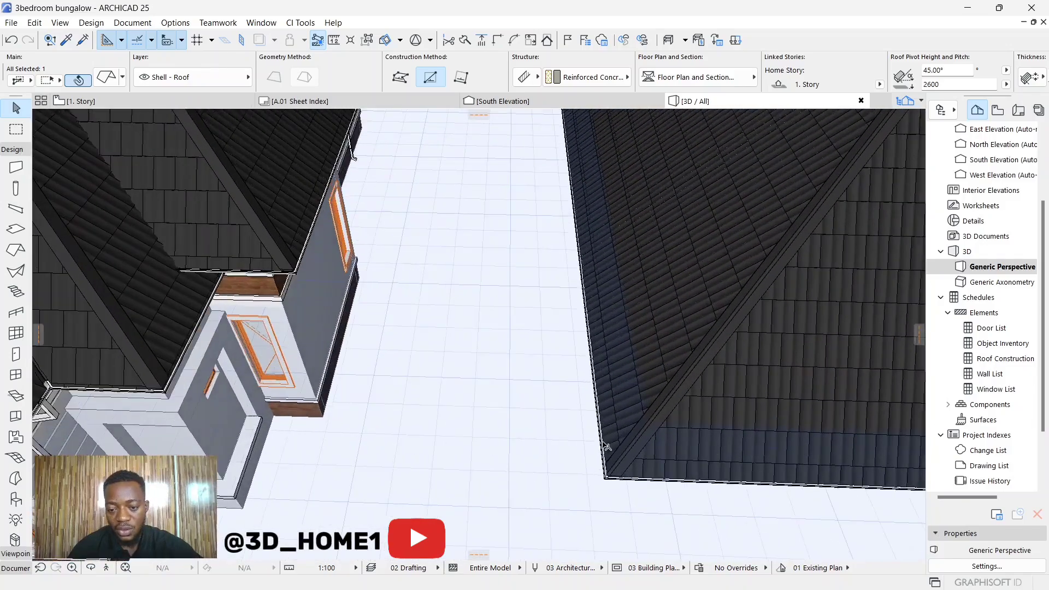
scroll(637, 452, up, 3)
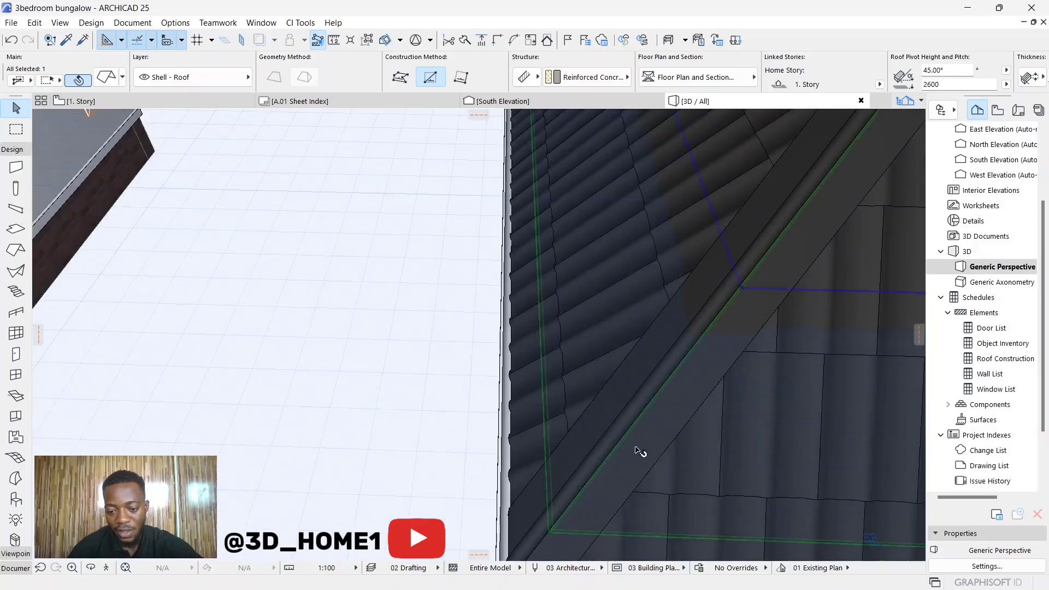
scroll(653, 347, down, 1)
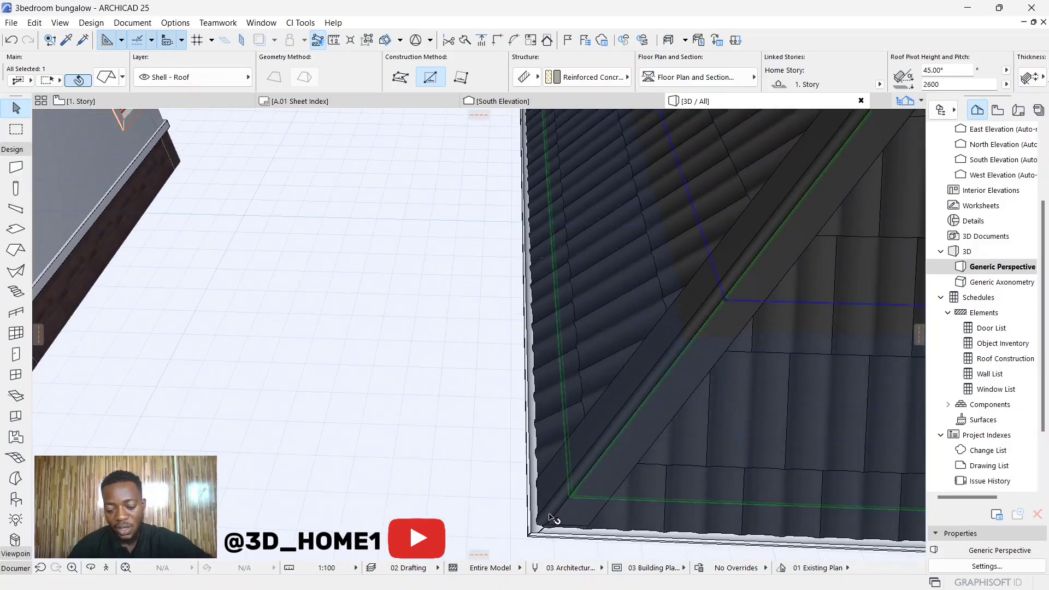
scroll(550, 516, down, 2)
shift+middle_drag(564, 497, 599, 257)
scroll(417, 516, down, 5)
scroll(490, 306, up, 1)
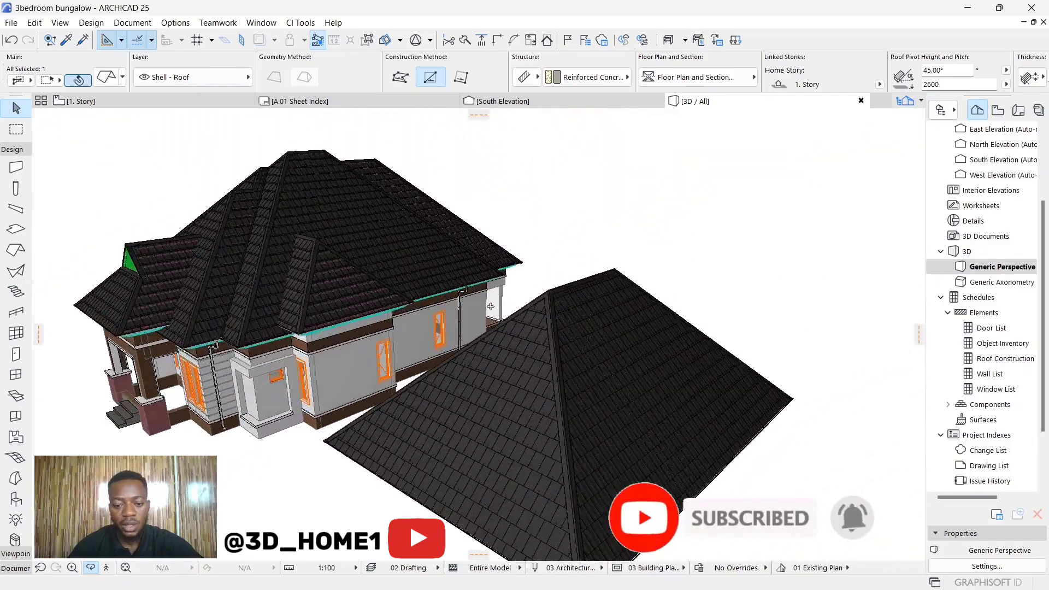
scroll(490, 306, up, 4)
scroll(571, 300, up, 3)
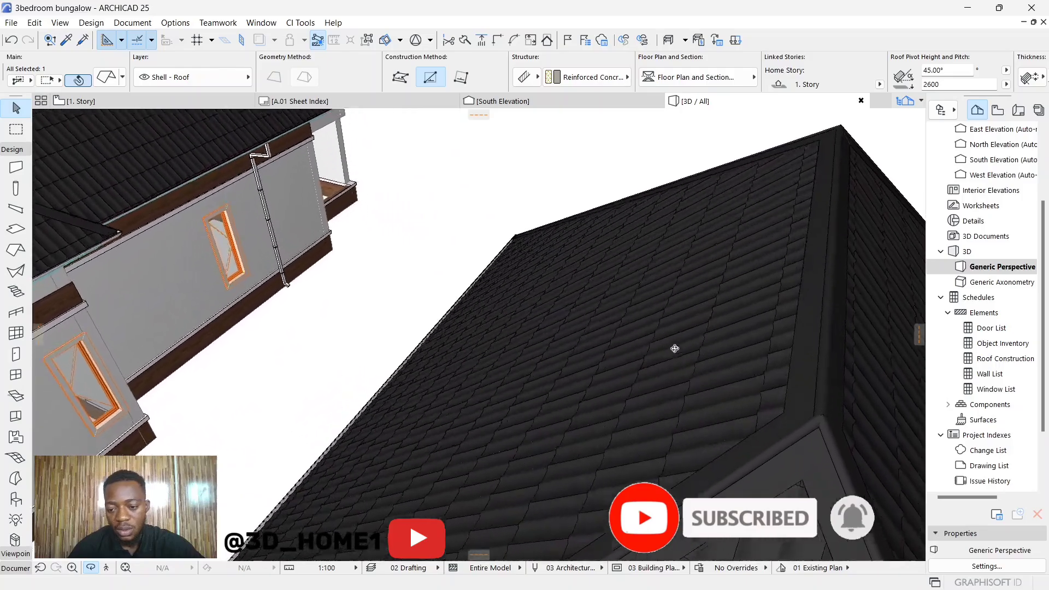
shift+middle_drag(675, 349, 844, 215)
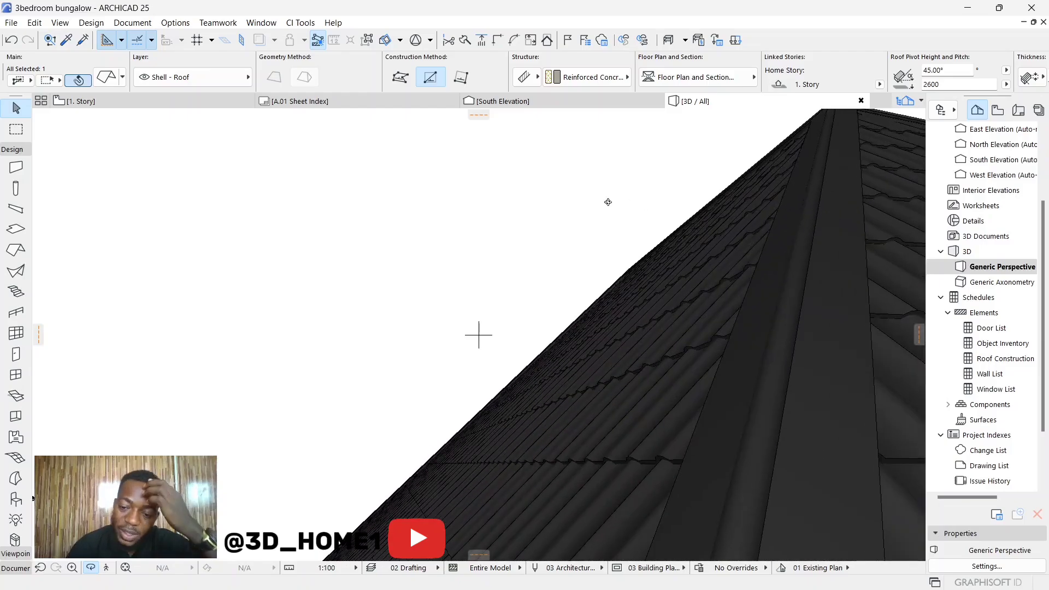
scroll(404, 268, up, 3)
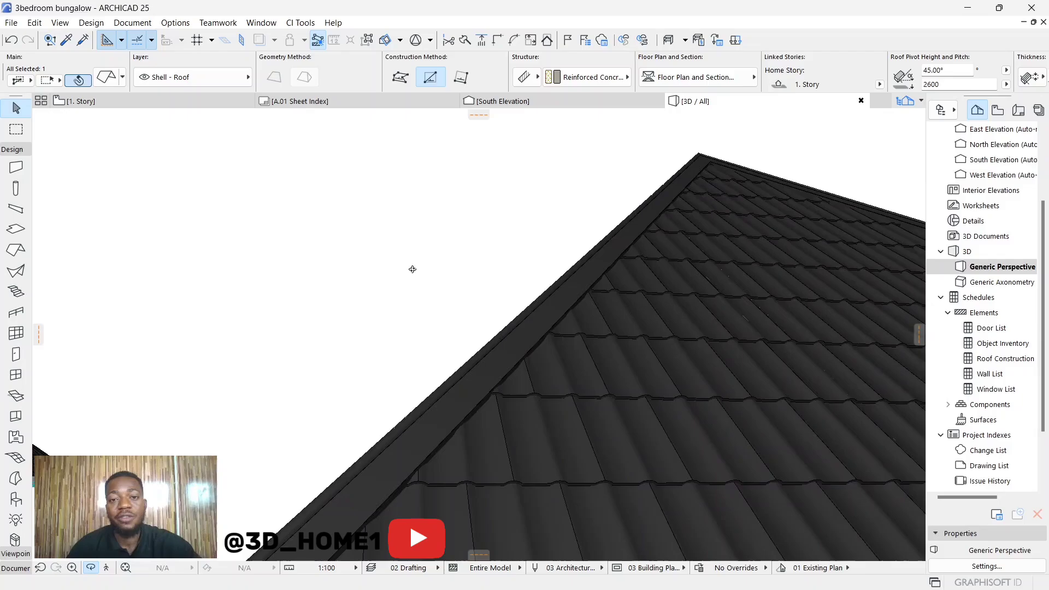
scroll(517, 225, down, 5)
shift+middle_drag(533, 236, 505, 318)
shift+middle_drag(519, 280, 553, 330)
scroll(542, 442, up, 3)
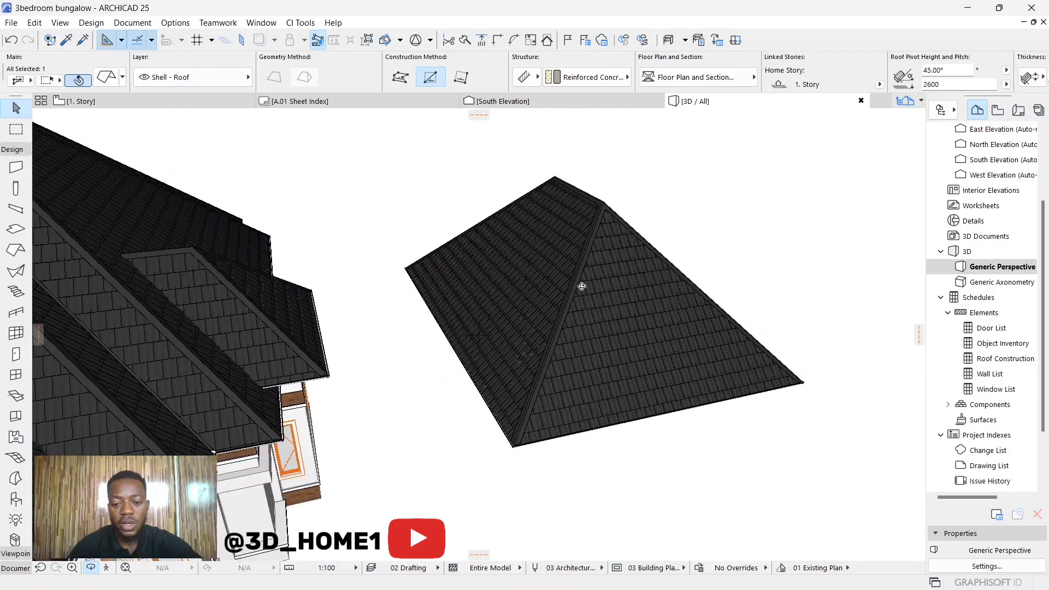
shift+middle_drag(579, 283, 474, 362)
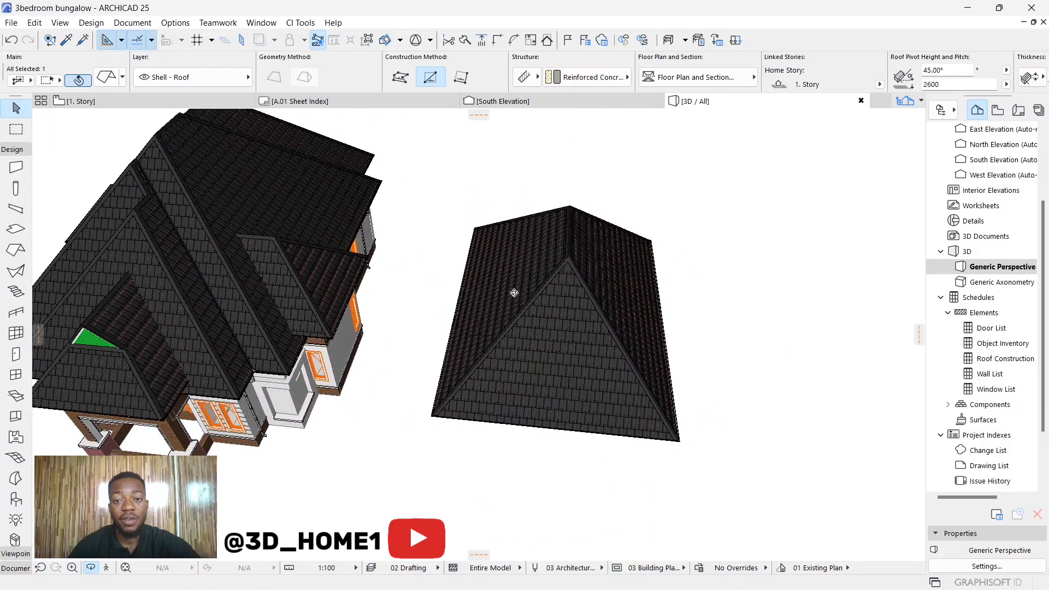